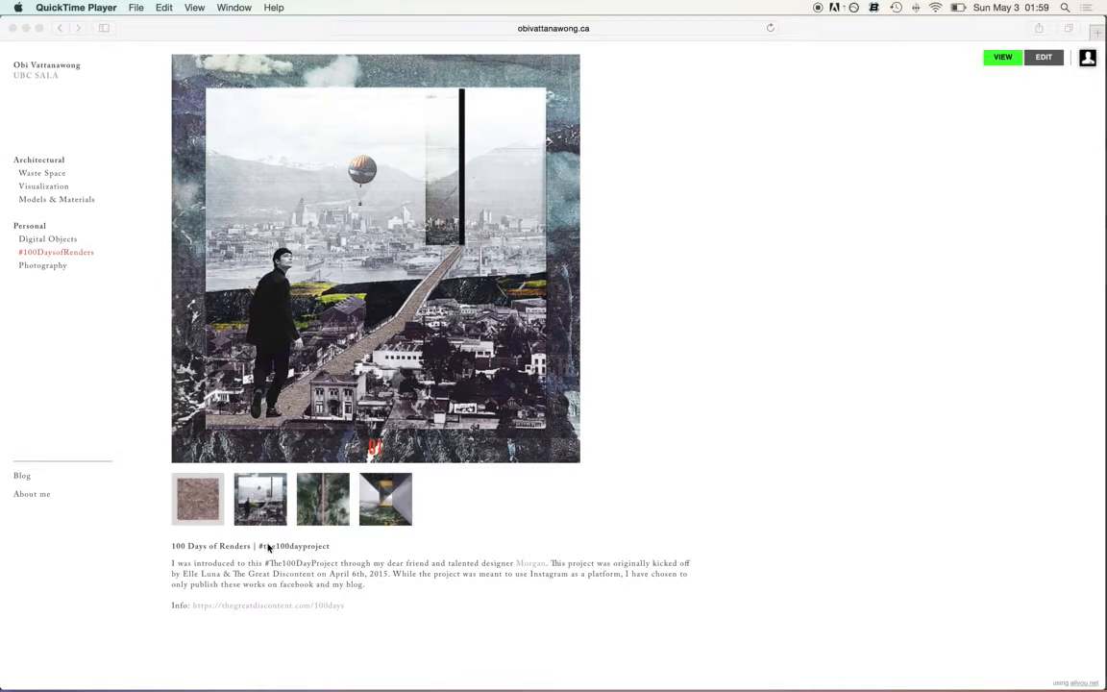
Step: Look through the four enlarged images of the #100DaysofRenders gallery, return to render 02, and close the enlarged view
click(210, 571)
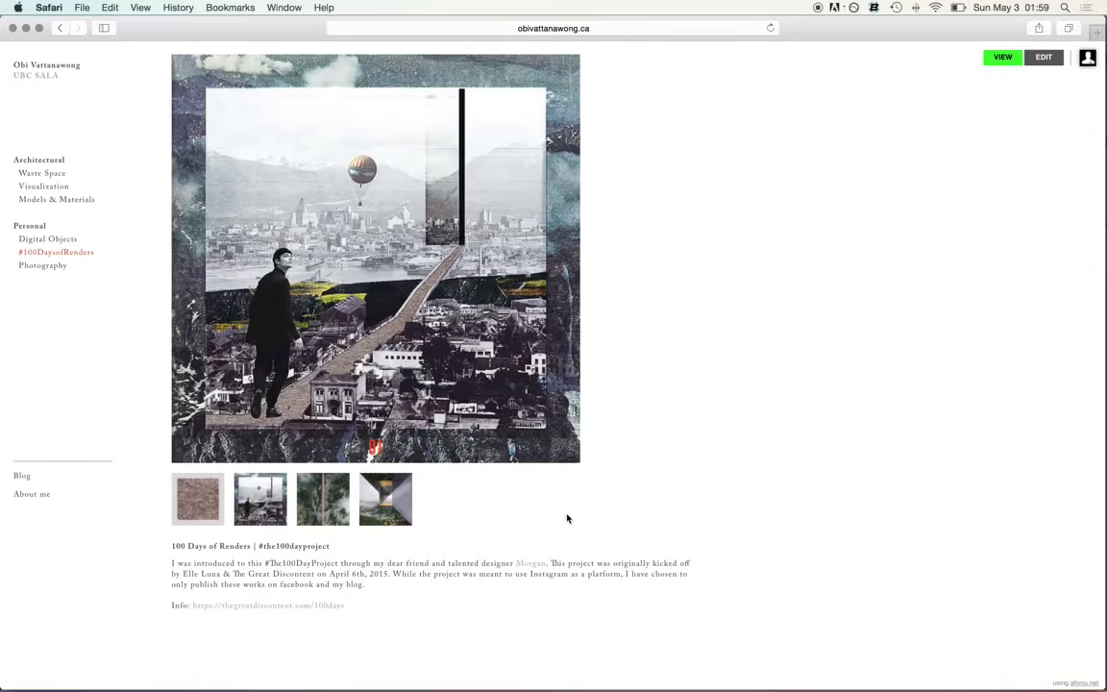
click(217, 509)
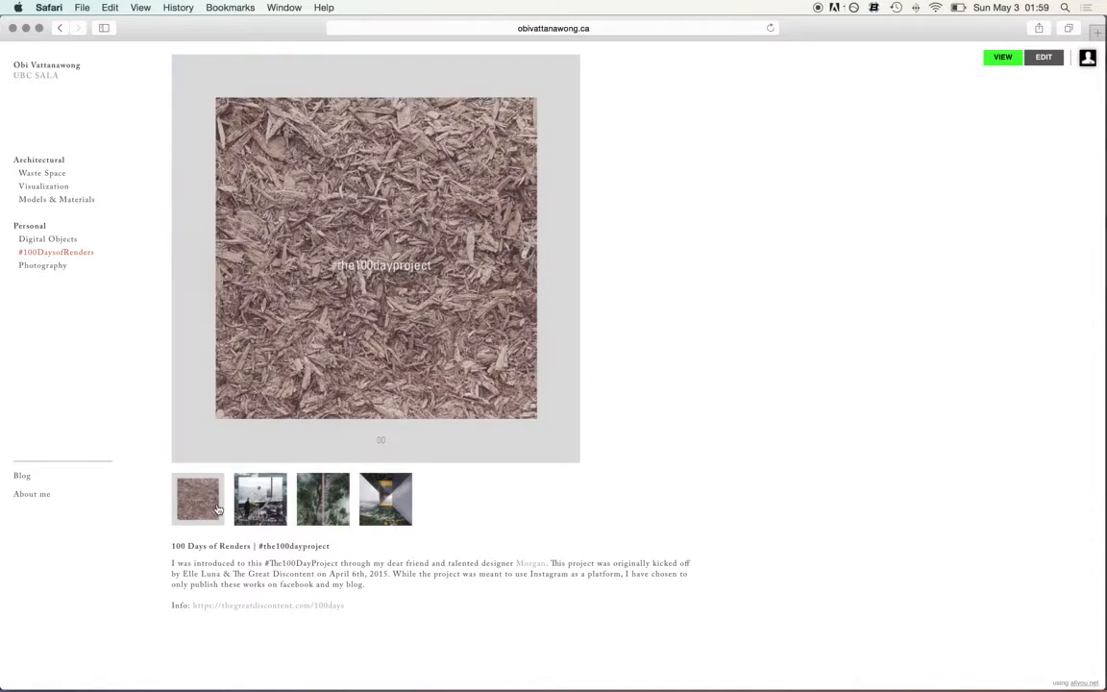
click(361, 358)
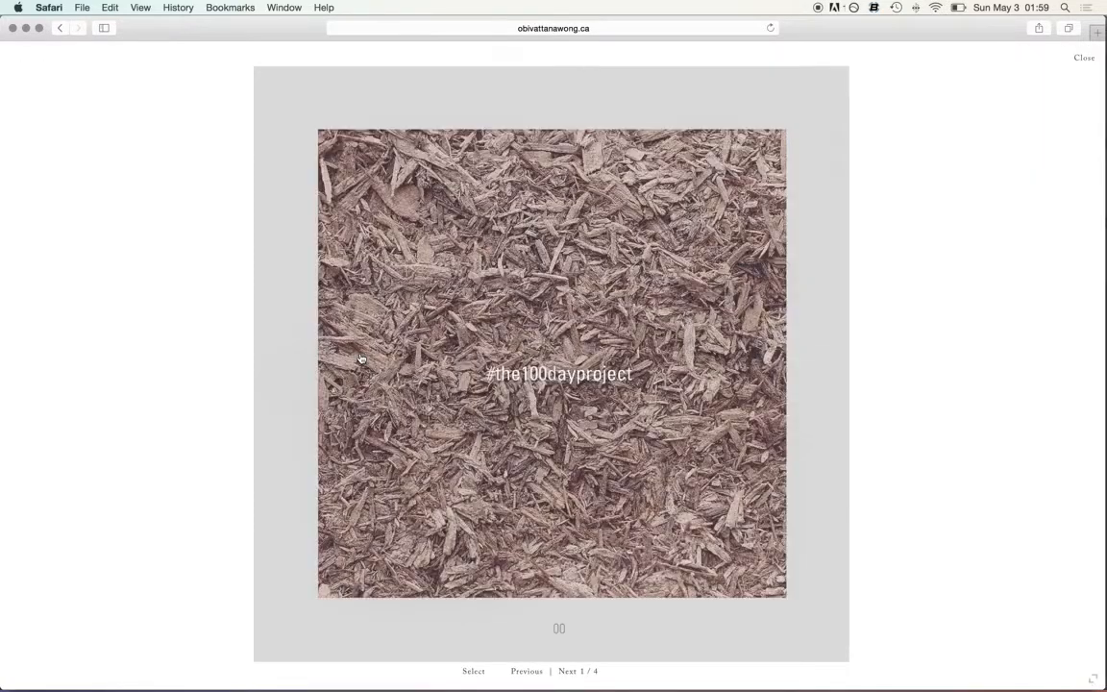
click(361, 358)
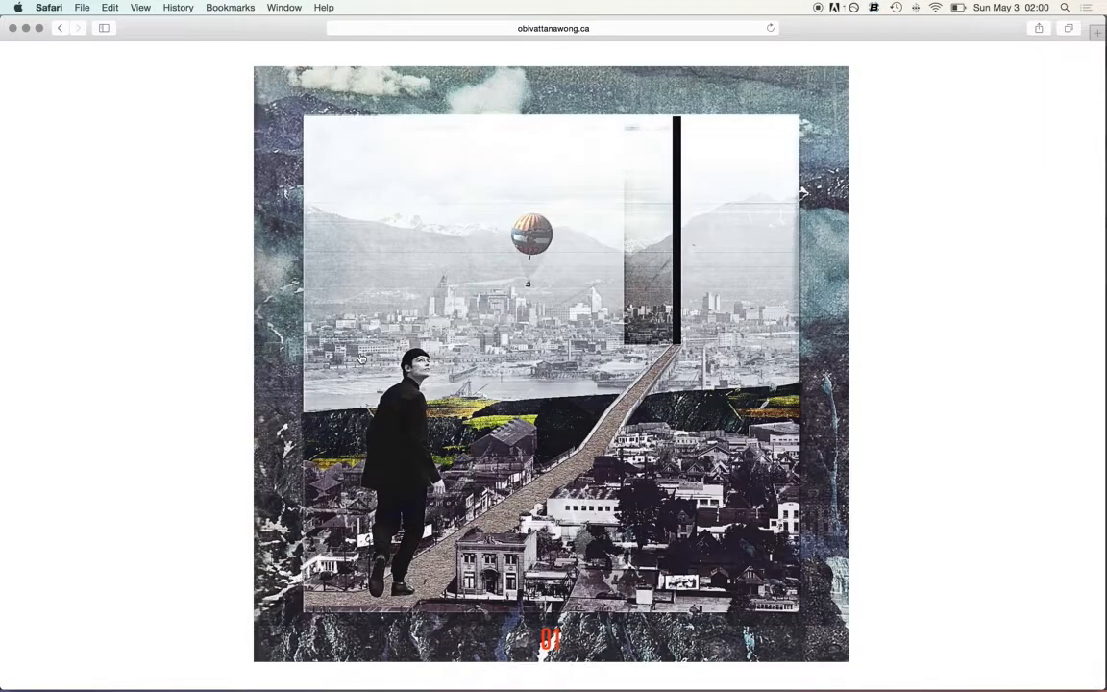
click(361, 358)
click(361, 359)
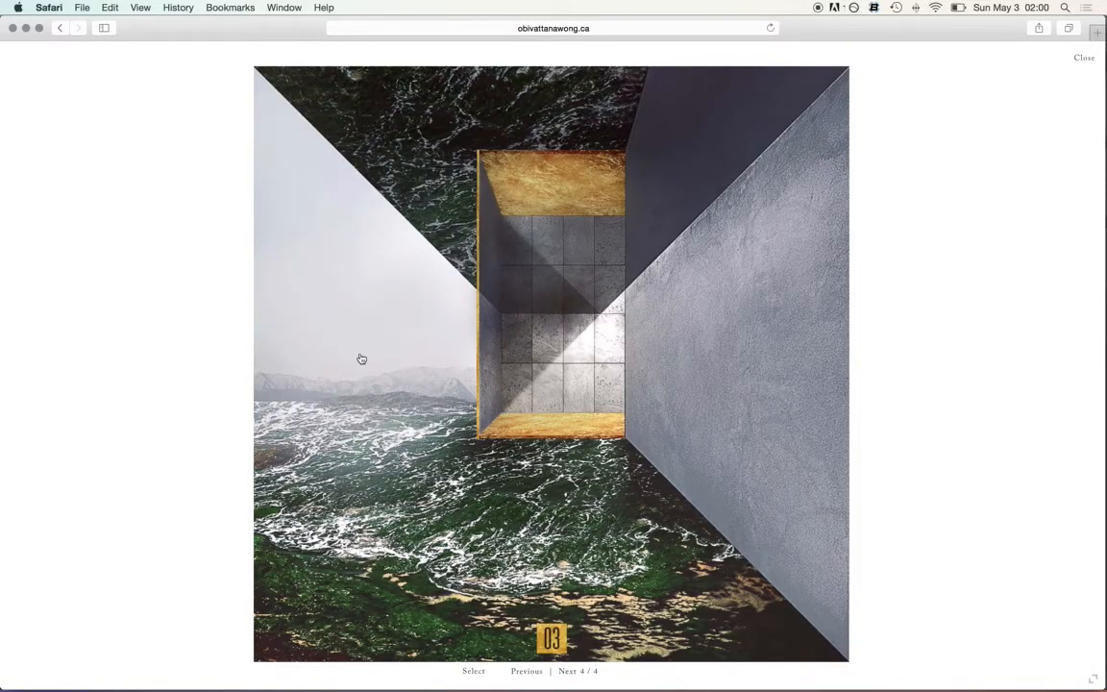
key(Left)
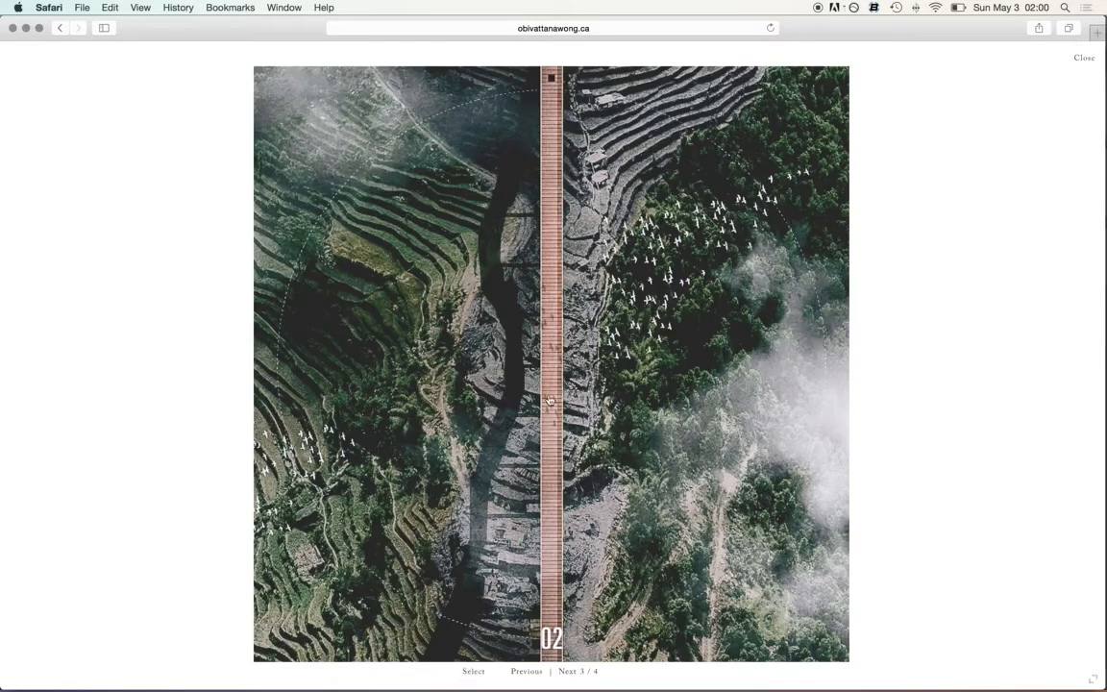
click(1030, 304)
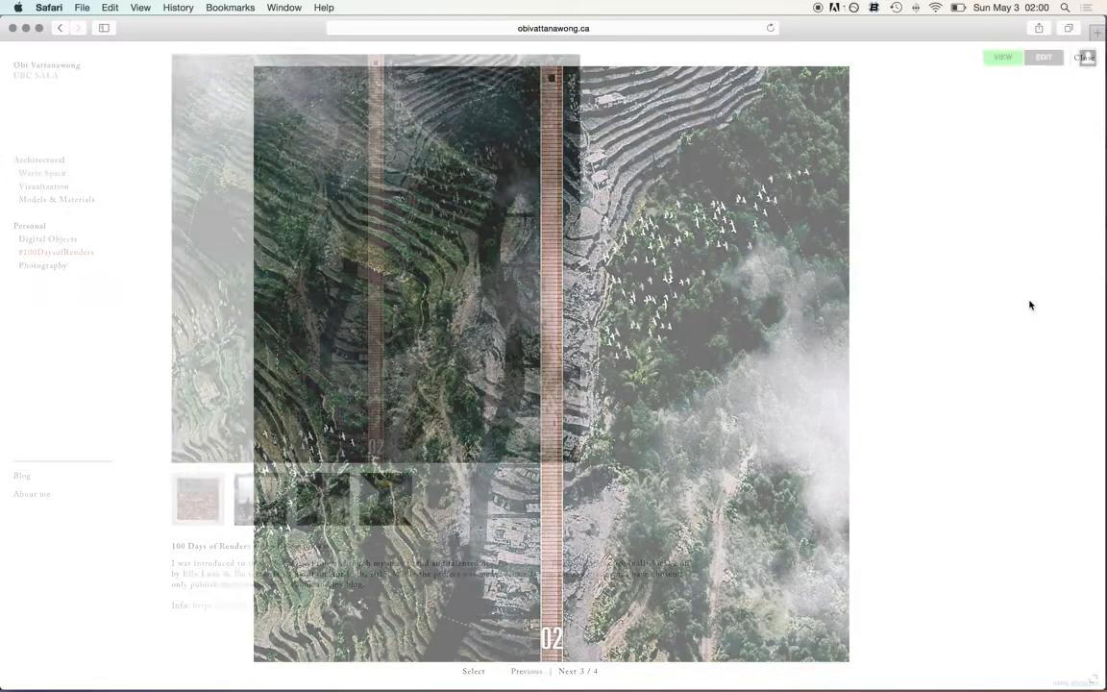
Step: Switch to Photoshop and examine the layer stack of 100day_02.psd down to the Background layer
mouse_move(471, 689)
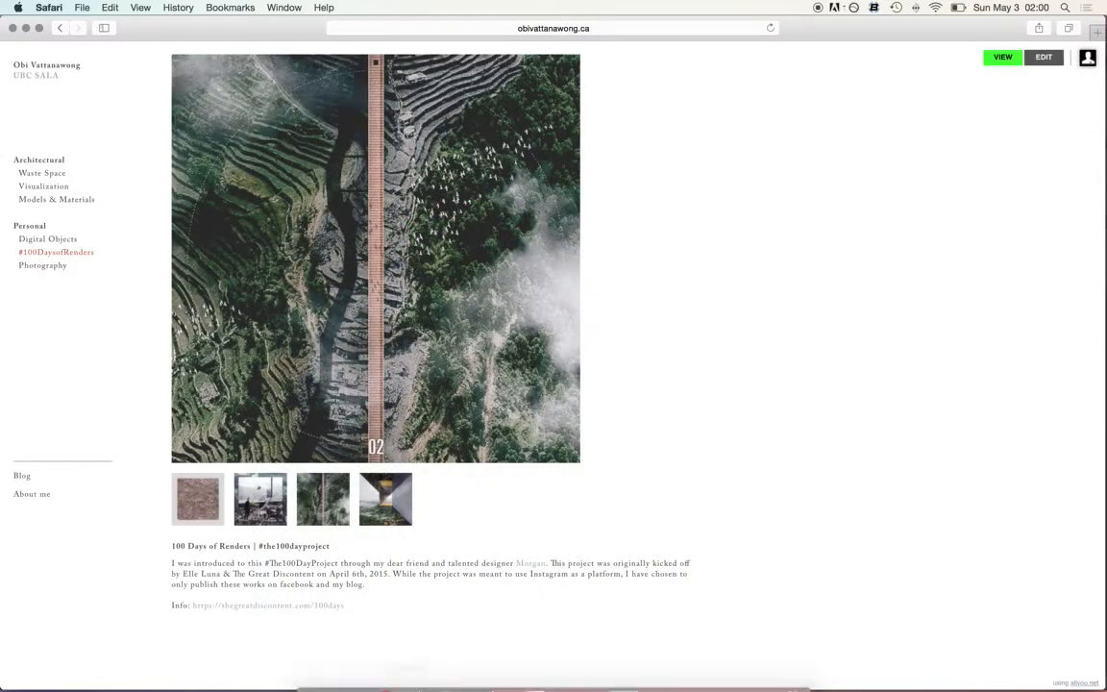
click(634, 682)
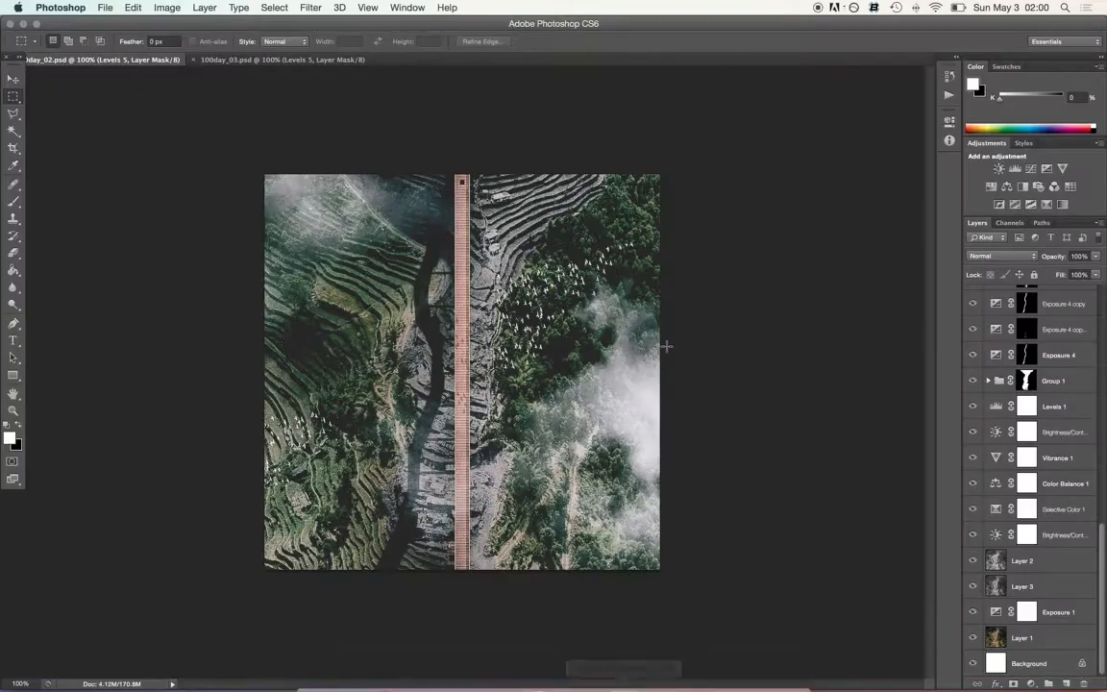
click(278, 59)
click(139, 59)
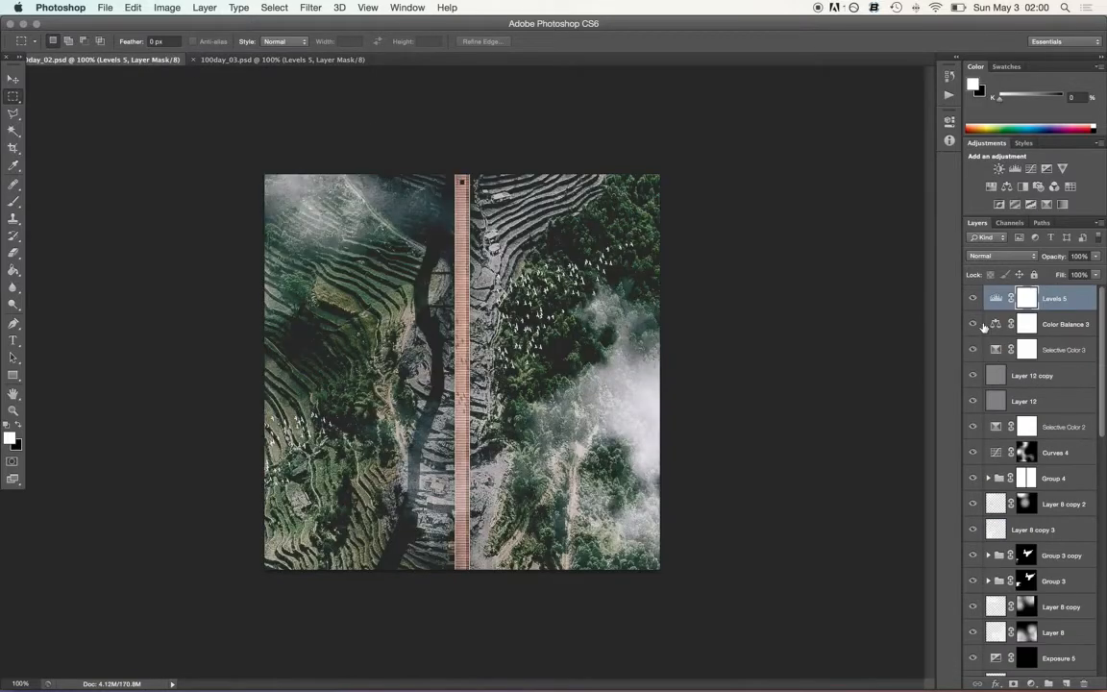
scroll(1009, 480, down, 10)
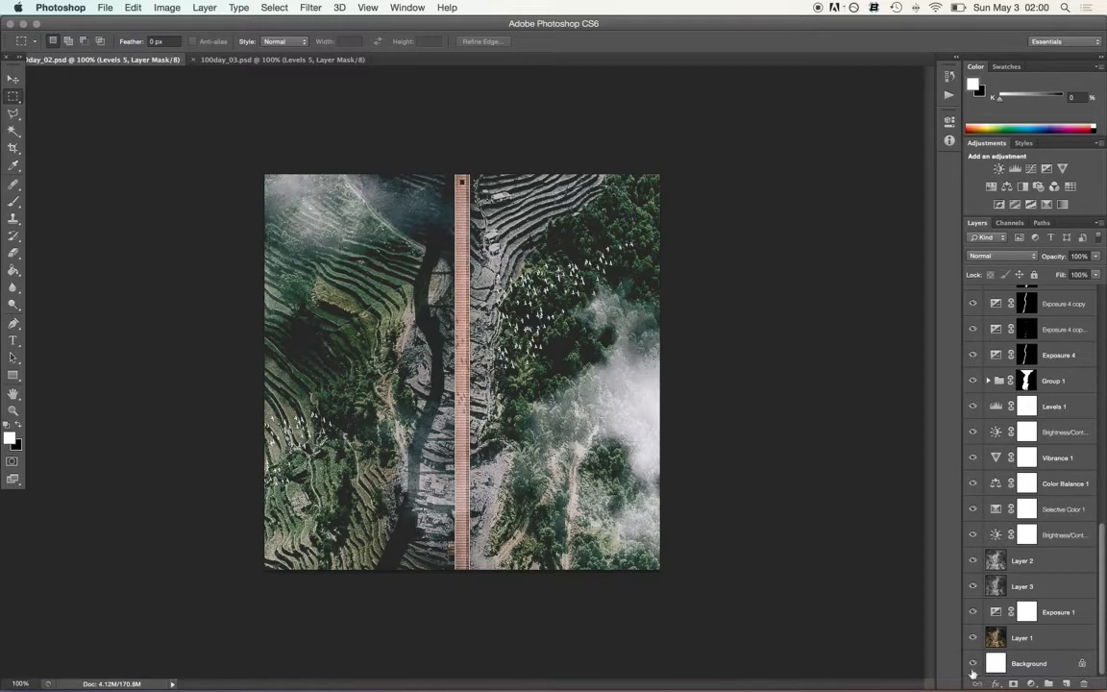
click(202, 60)
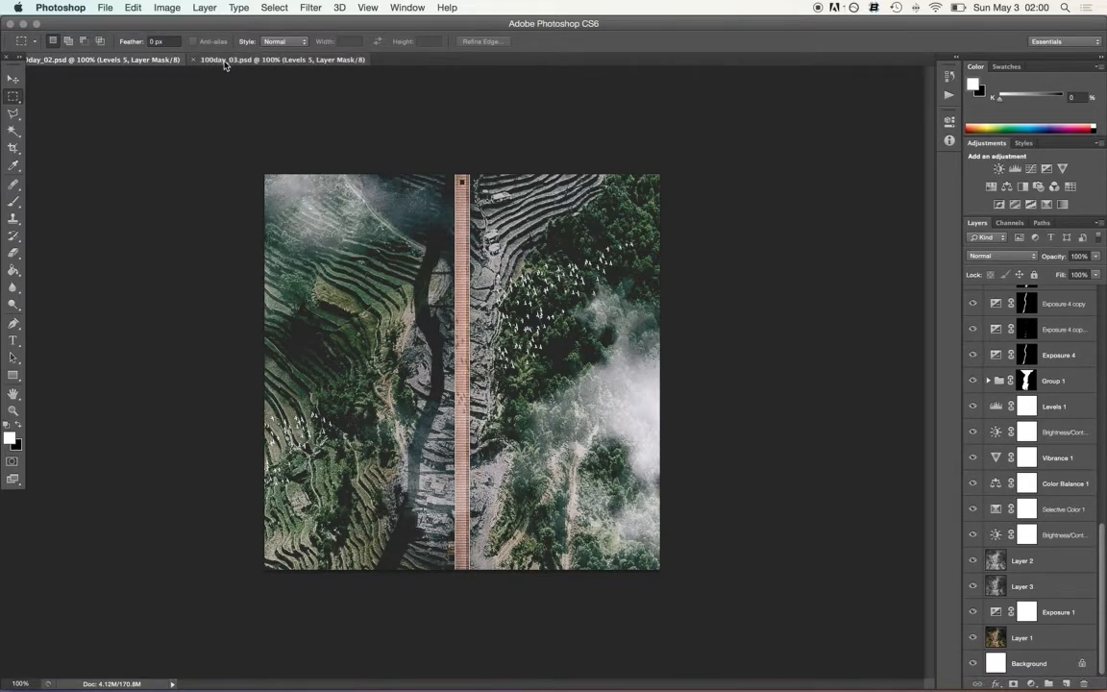
click(110, 60)
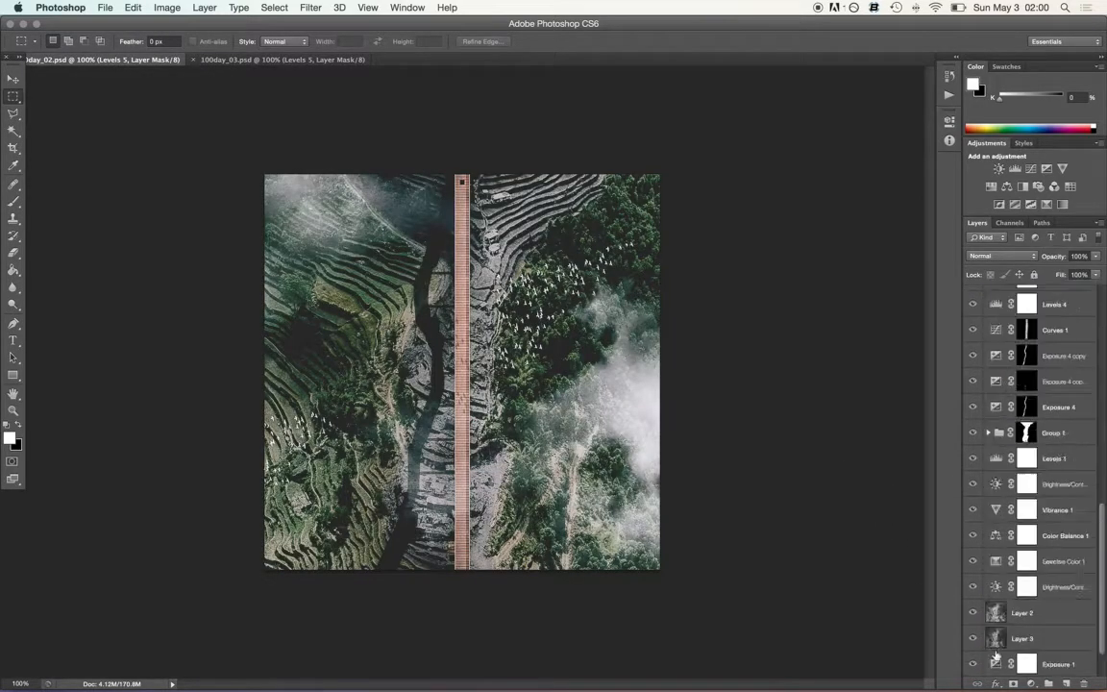
Step: Hide every layer except Background, restore the visibility of Layer 1, Exposure 1, Layer 3 and Layer 2, and select Layer 2
alt+click(973, 664)
click(973, 638)
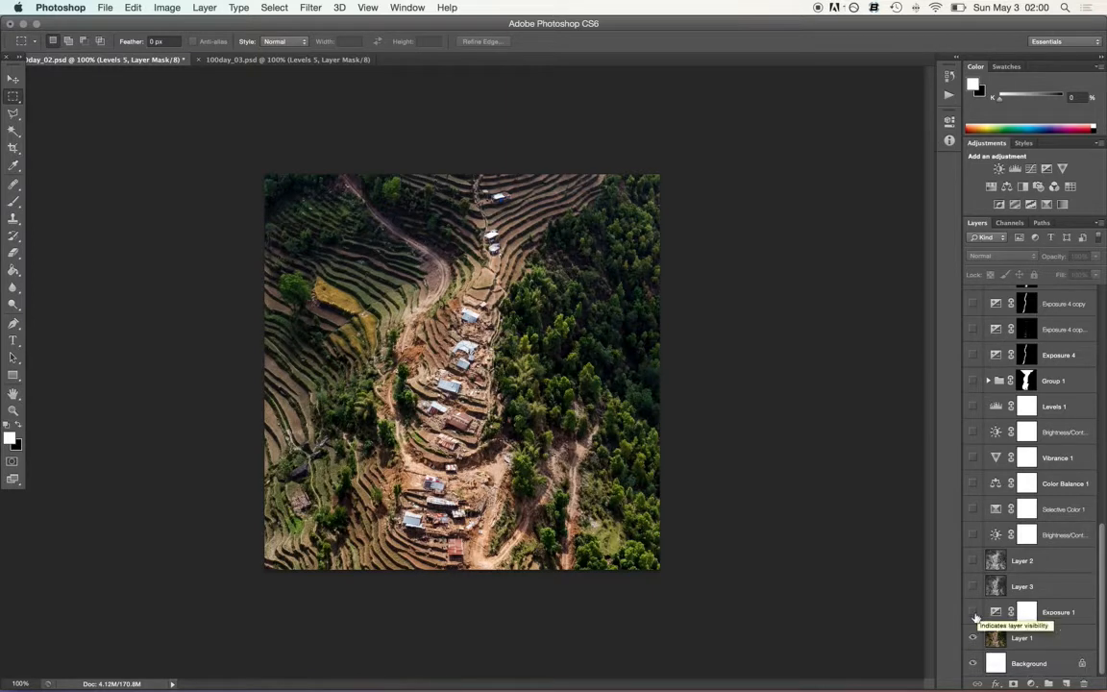
drag(975, 616, 973, 560)
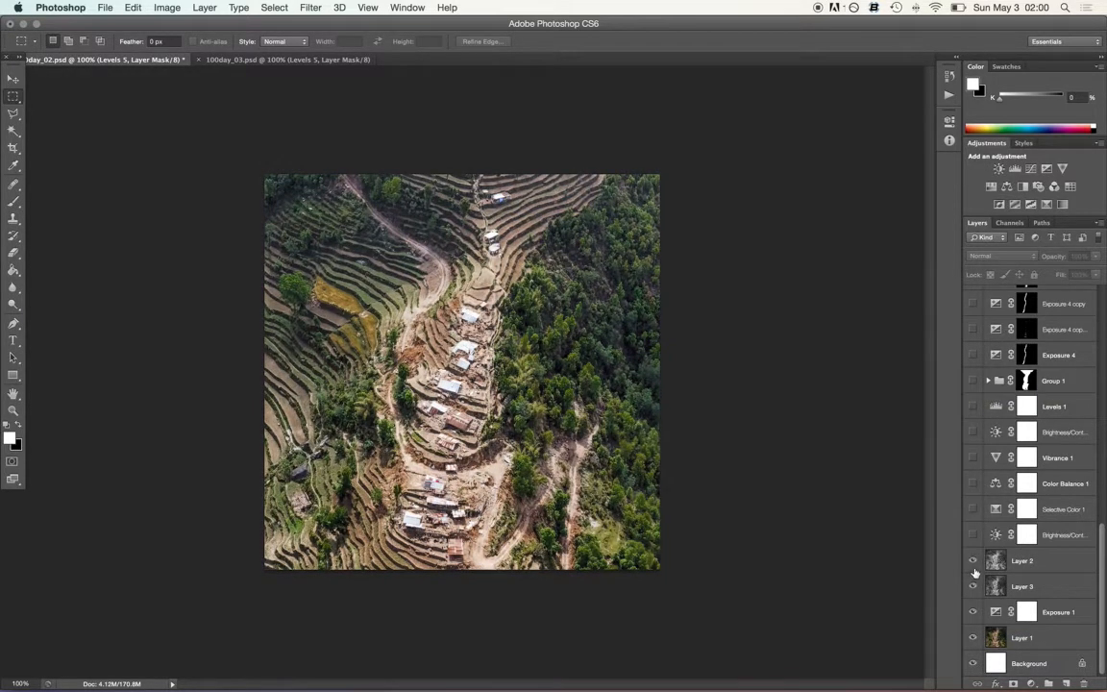
click(1032, 561)
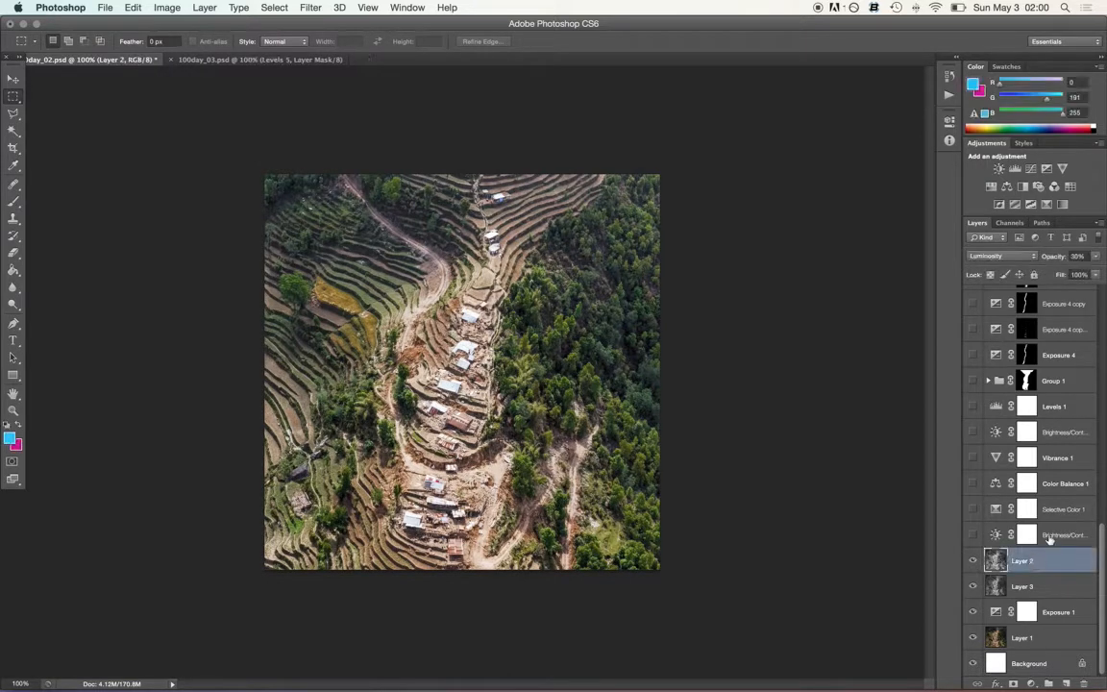
Step: Select Brightness/Contrast 1 and show it along with Selective Color 1, Color Balance 1, Vibrance 1, the next Brightness/Contrast layer and Levels 1
click(1050, 535)
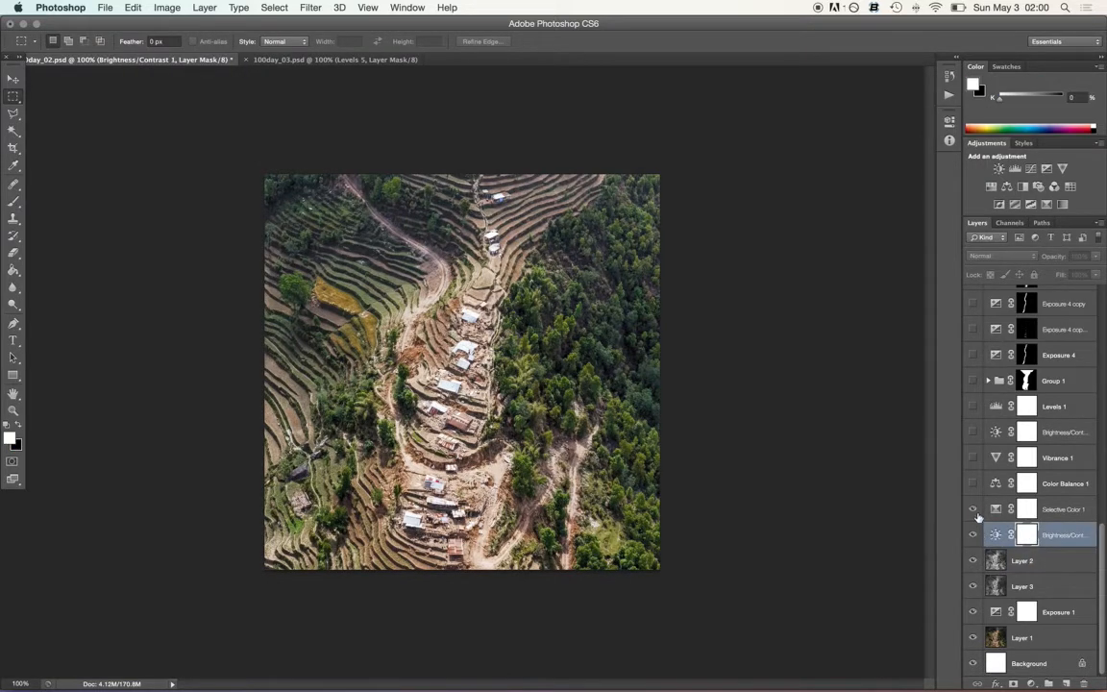
drag(973, 534, 973, 509)
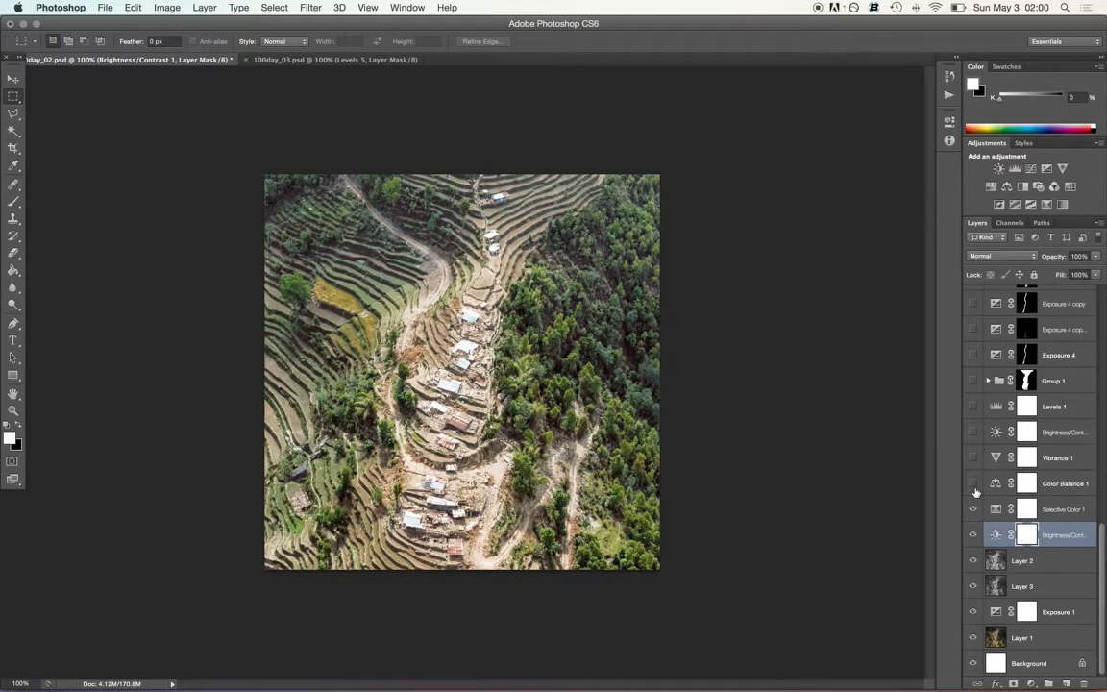
click(973, 484)
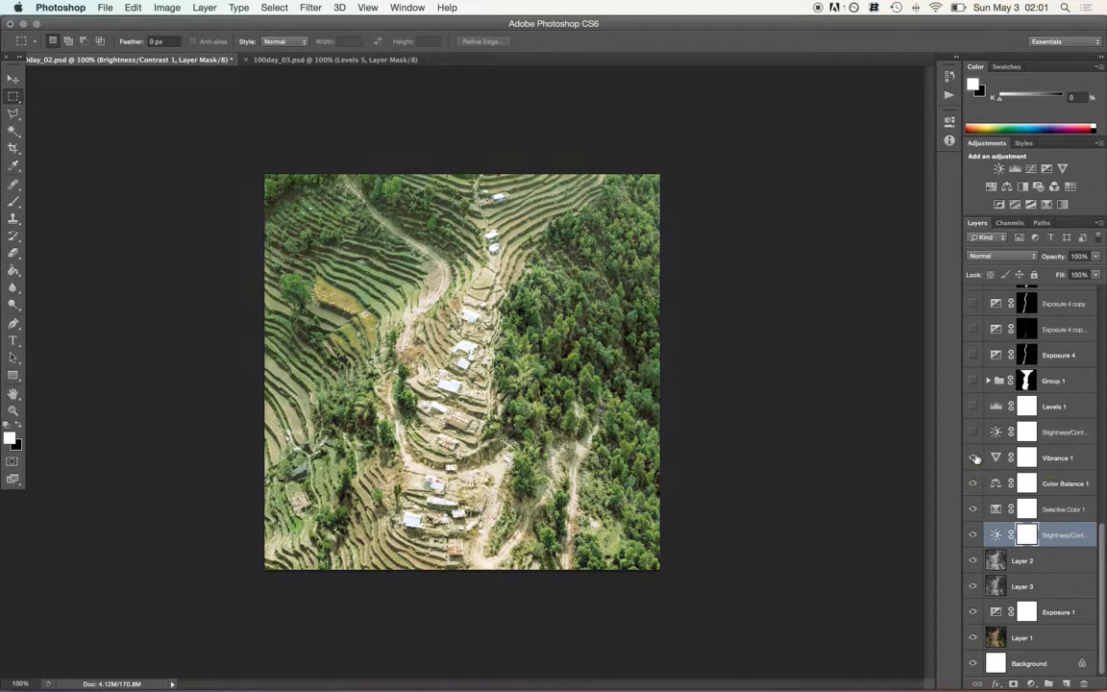
drag(974, 460, 974, 439)
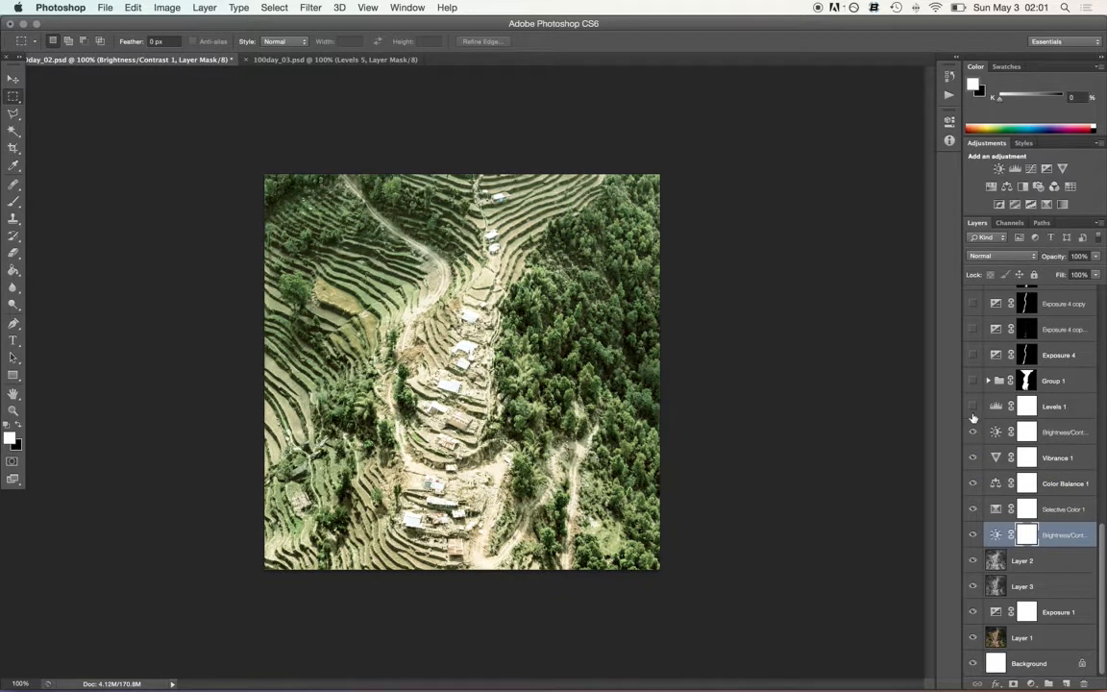
click(973, 406)
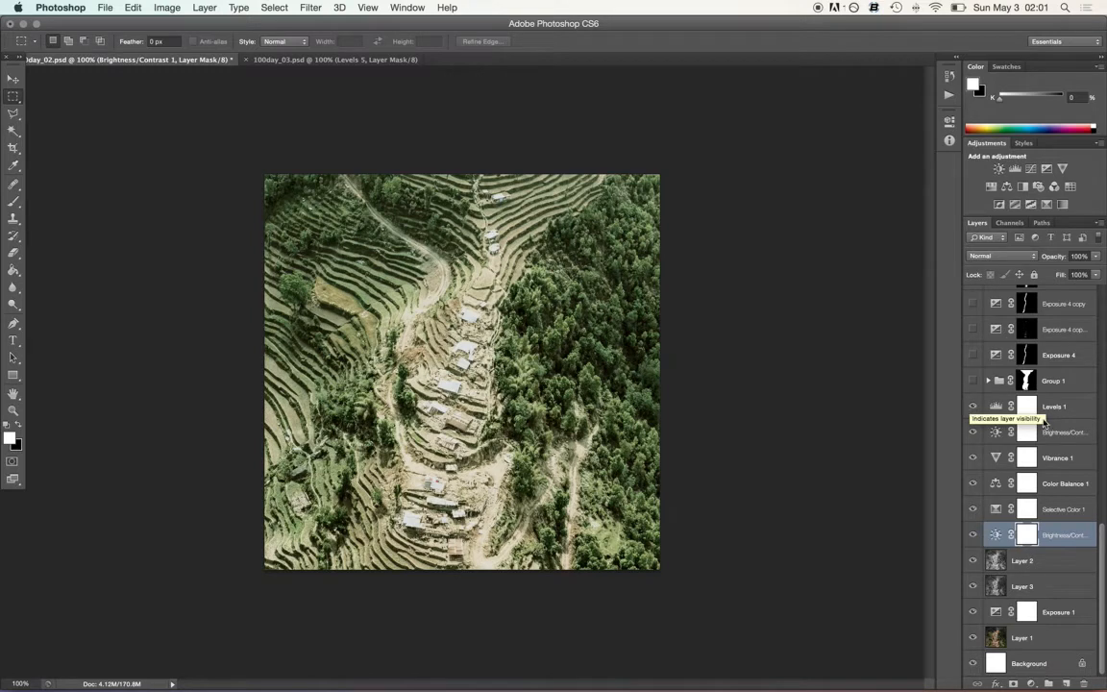
Step: Show Group 1 with the desaturated valley strip and Group 2 with the vertical wooden walkway
scroll(972, 408, up, 1)
click(972, 401)
scroll(1089, 426, up, 3)
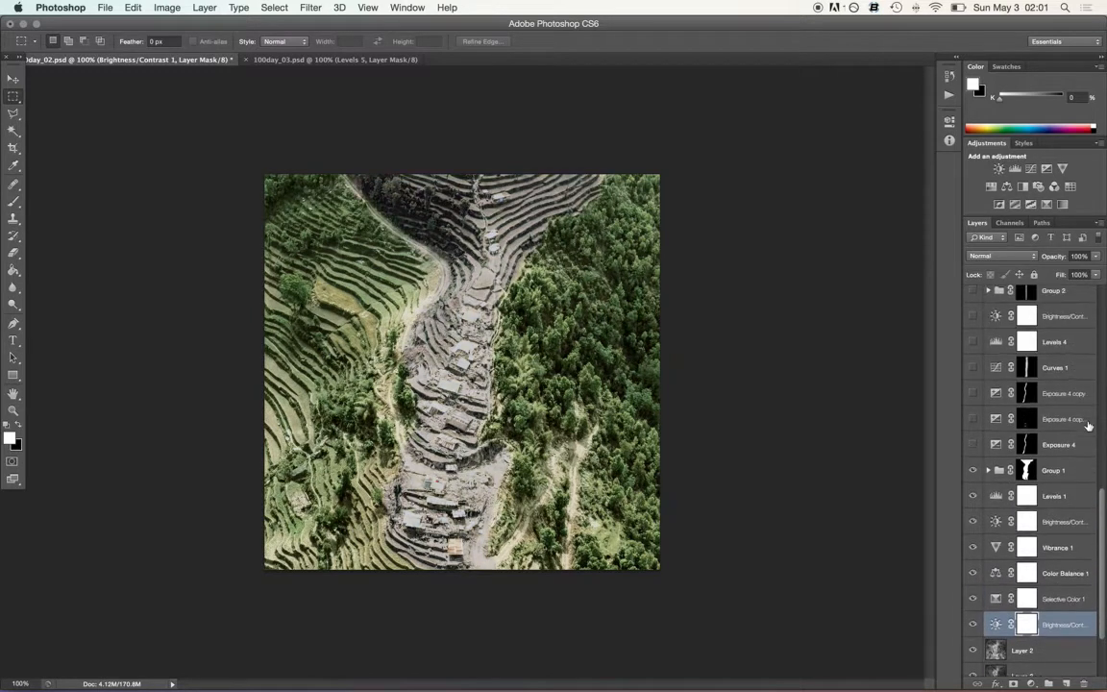
scroll(1076, 432, up, 4)
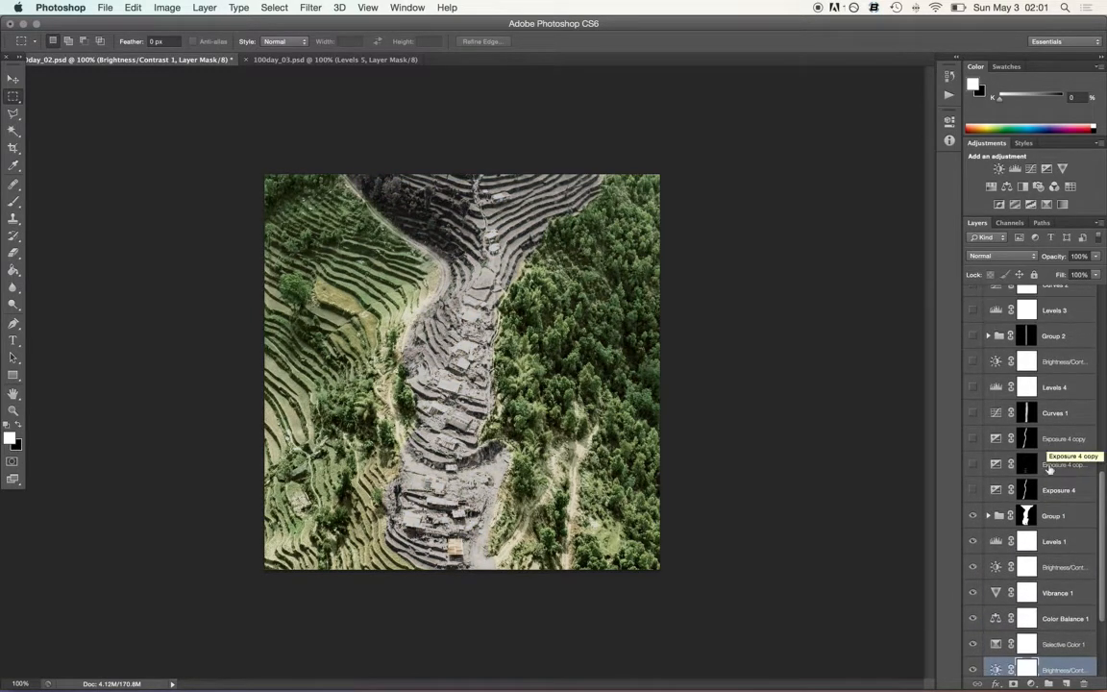
click(972, 379)
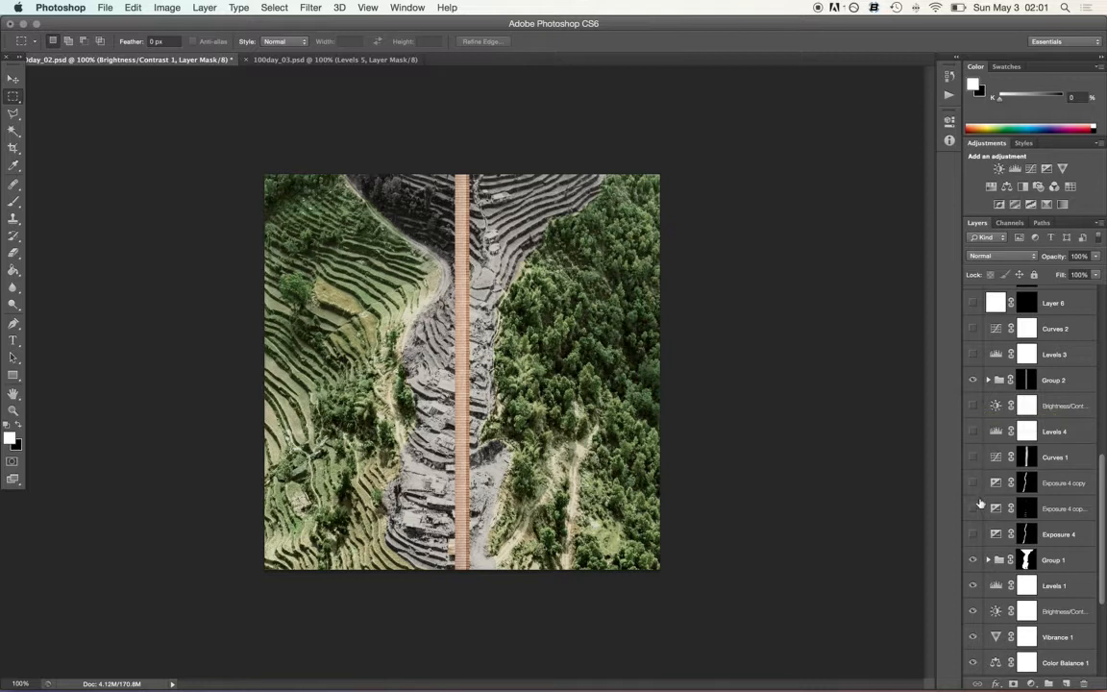
Step: Show Exposure 4, its two copies, Curves 1, Levels 4 and the Brightness/Contrast layer directly below Group 2
click(972, 534)
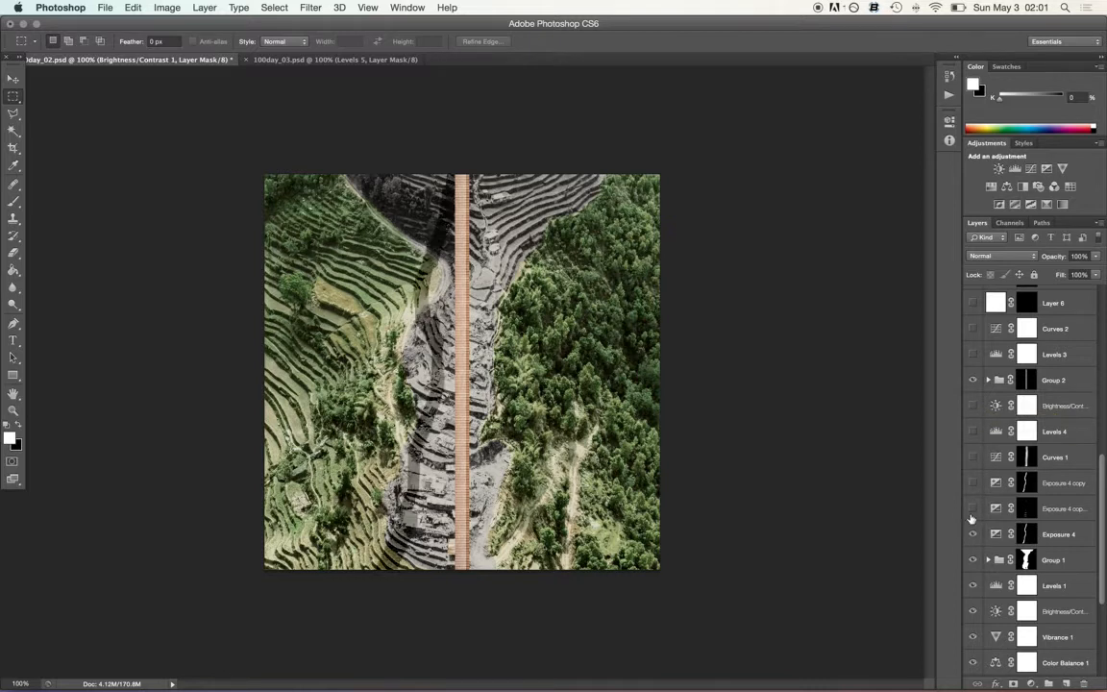
click(972, 508)
click(972, 483)
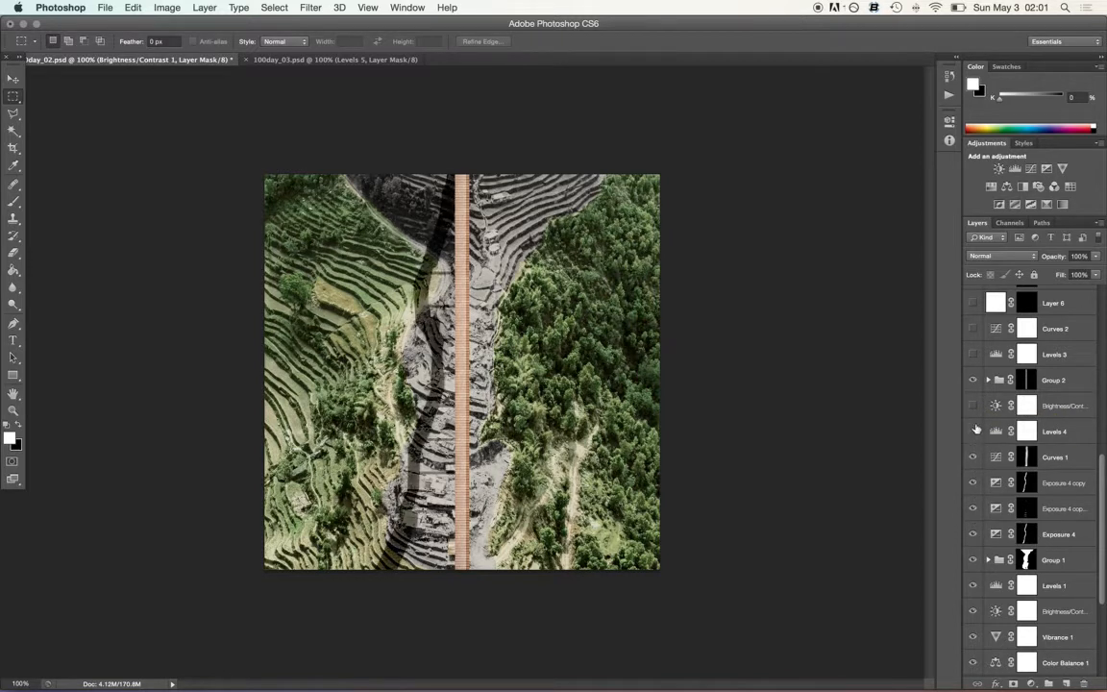
click(972, 457)
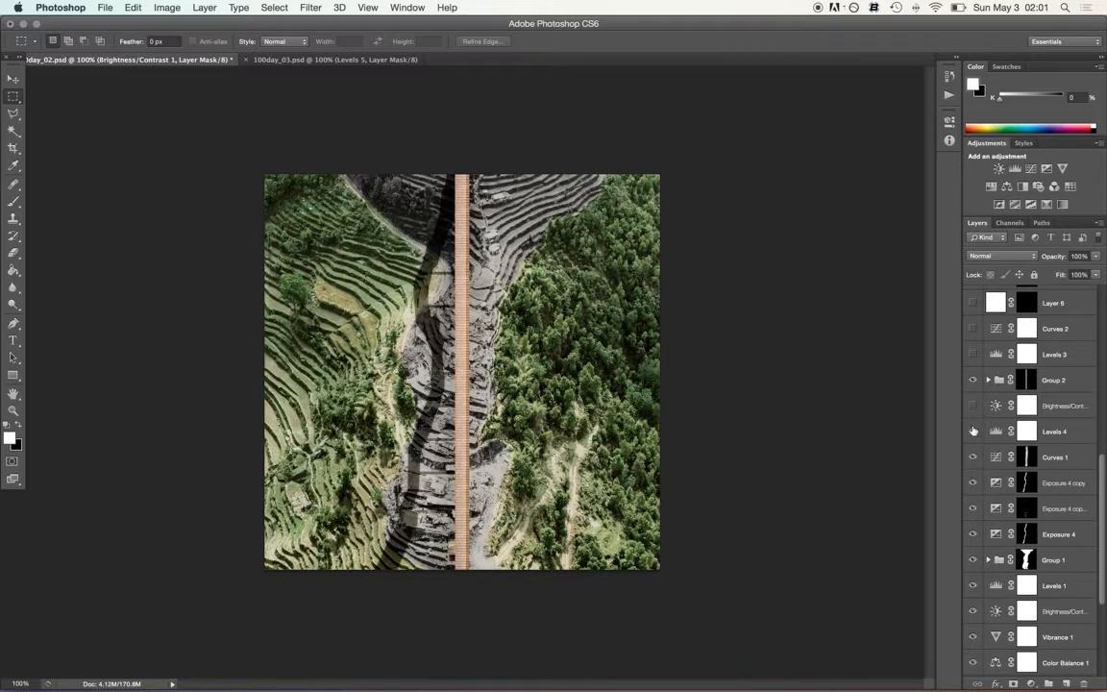
click(972, 430)
click(973, 406)
scroll(978, 432, up, 1)
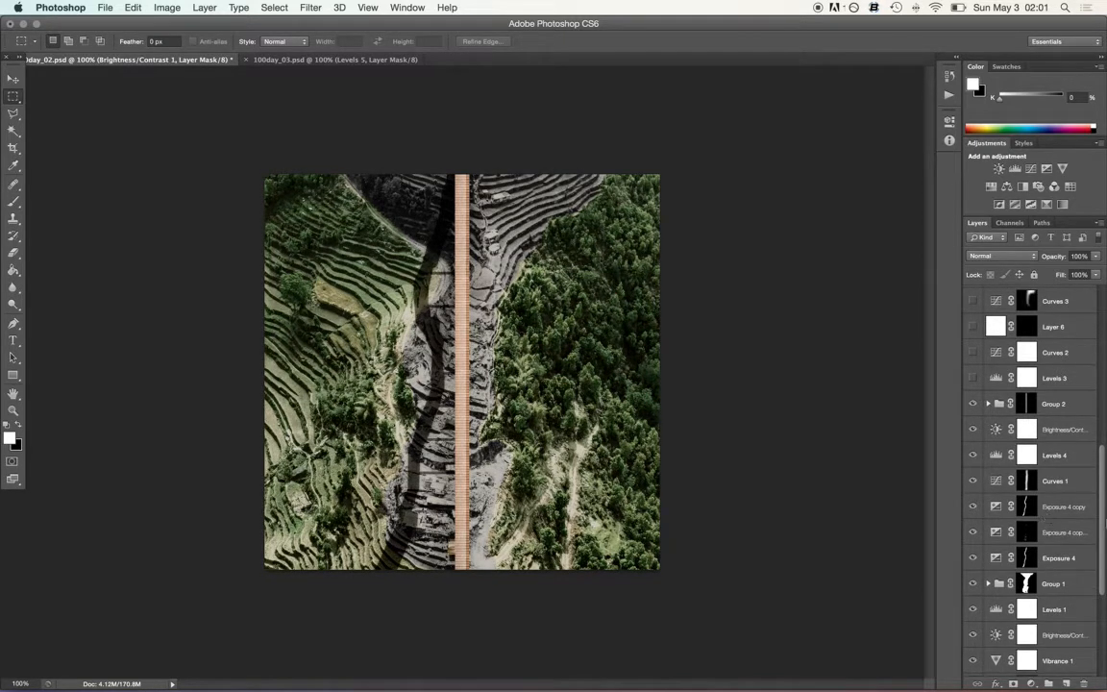
Step: Show the Levels 3, Curves 2, Layer 6 and Curves 3 layers above Group 2
scroll(1060, 492, up, 5)
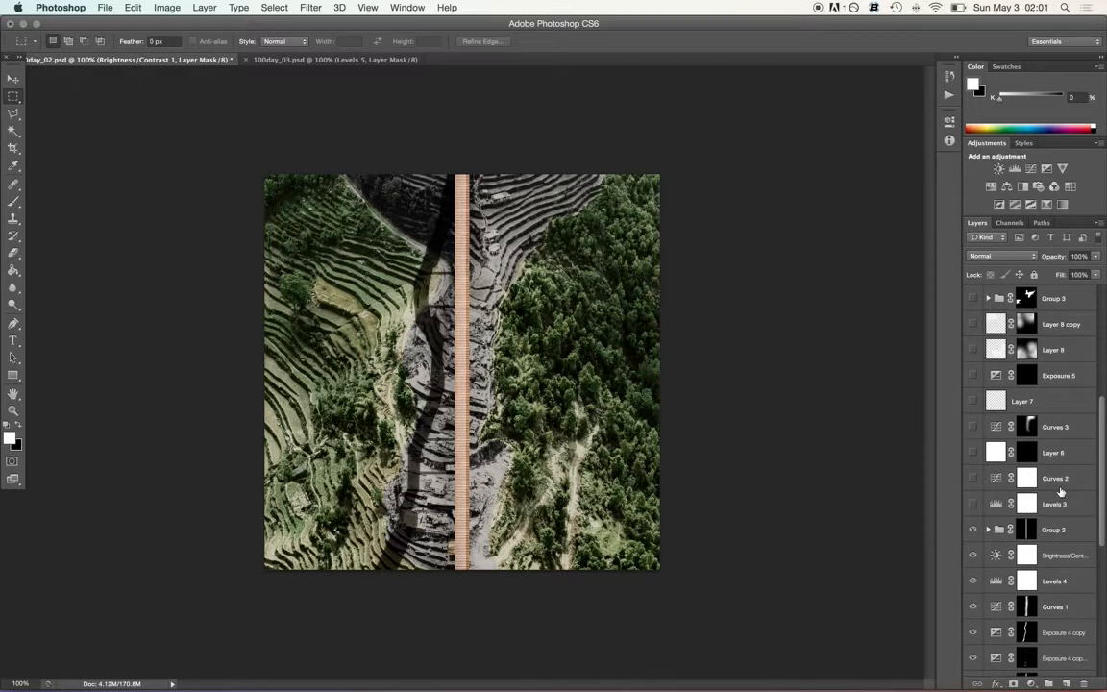
scroll(1047, 503, up, 1)
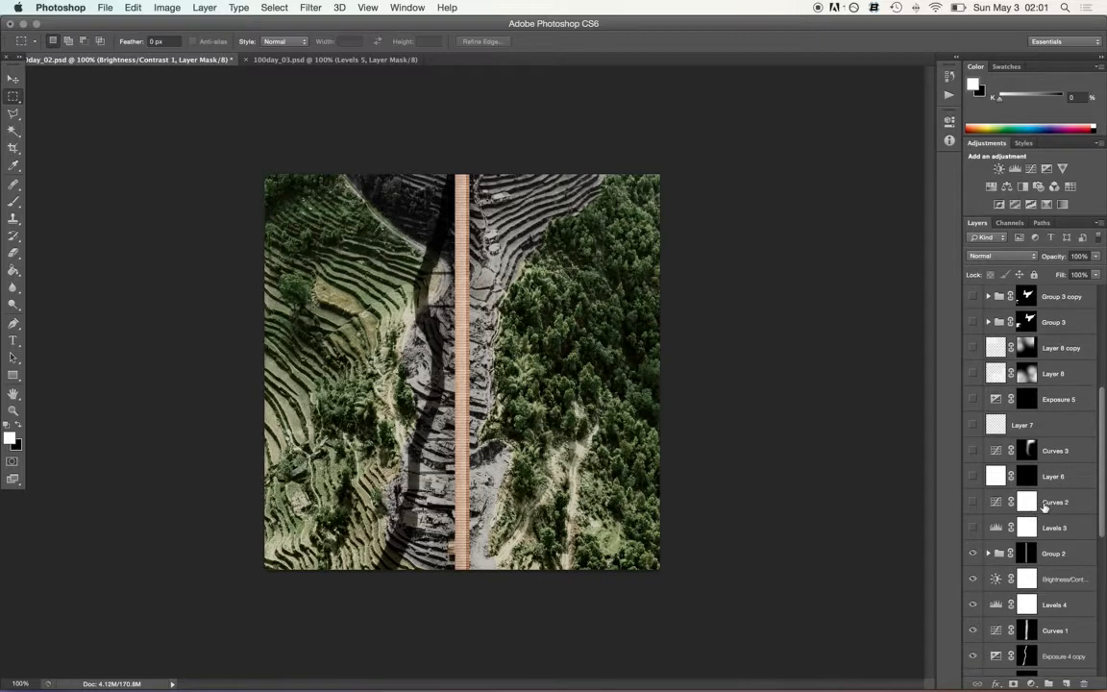
click(972, 528)
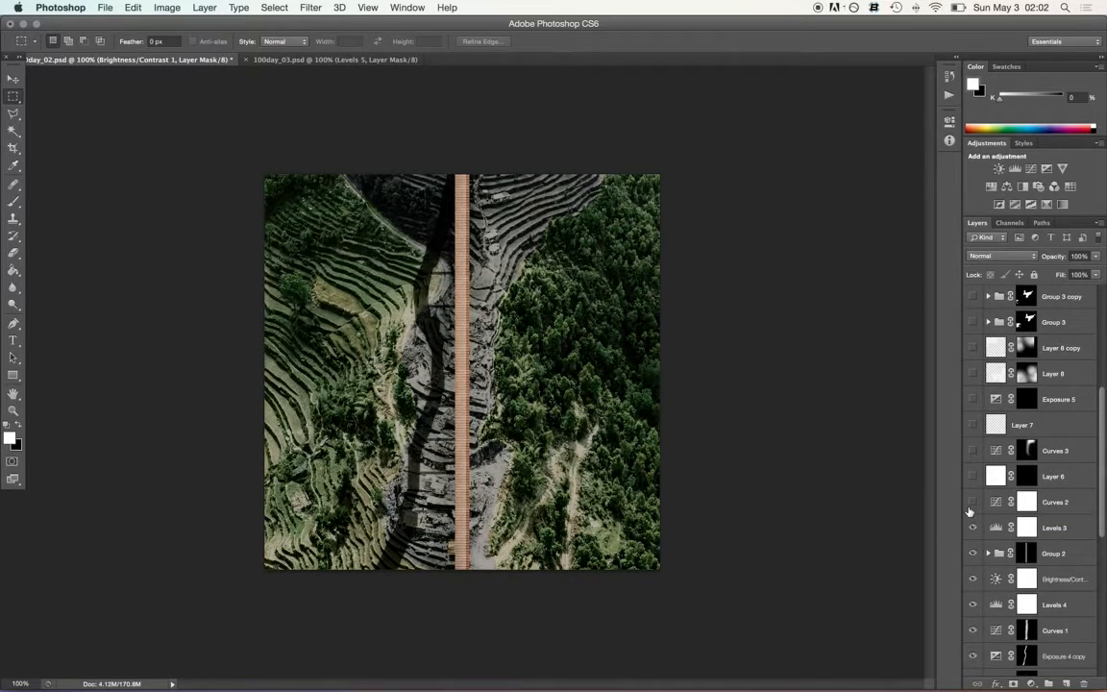
click(970, 505)
click(971, 479)
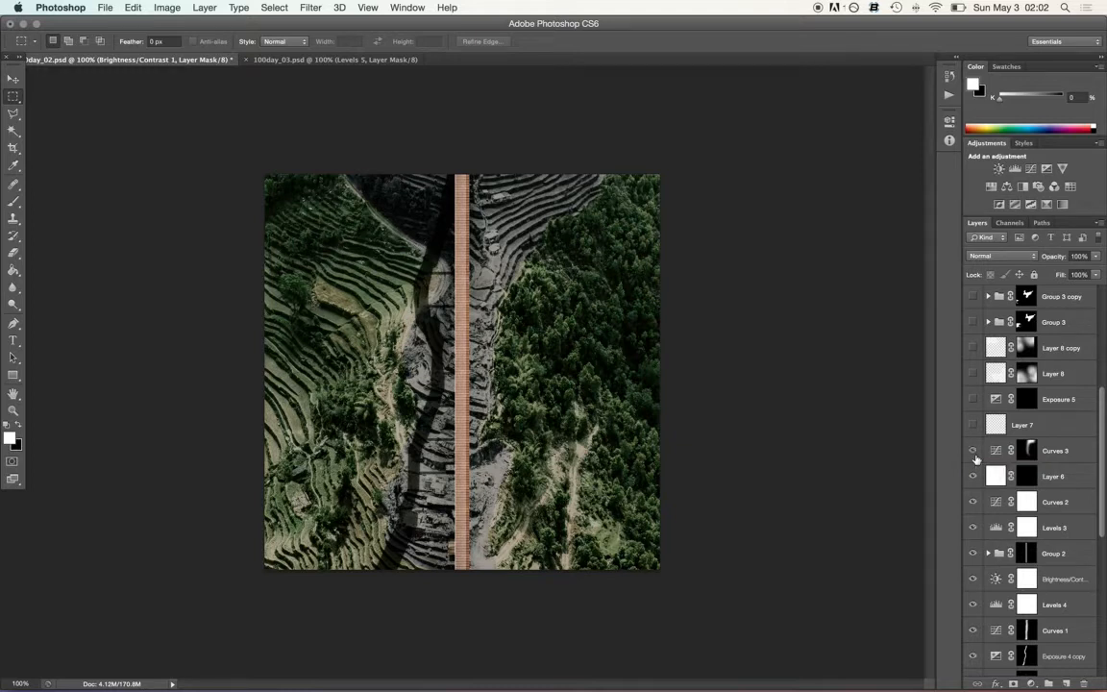
click(973, 456)
Step: Show Layer 7, Exposure 5 and the two cloud layers, Layer 8 and Layer 8 copy
scroll(972, 469, up, 2)
click(972, 469)
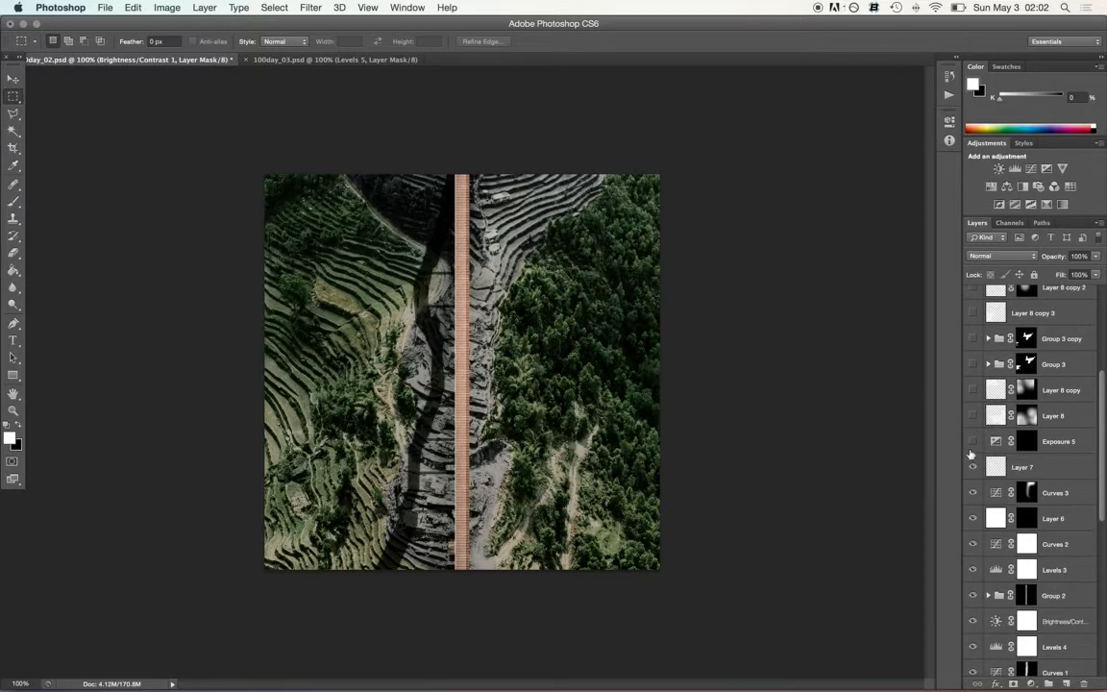
click(972, 444)
click(975, 419)
click(973, 390)
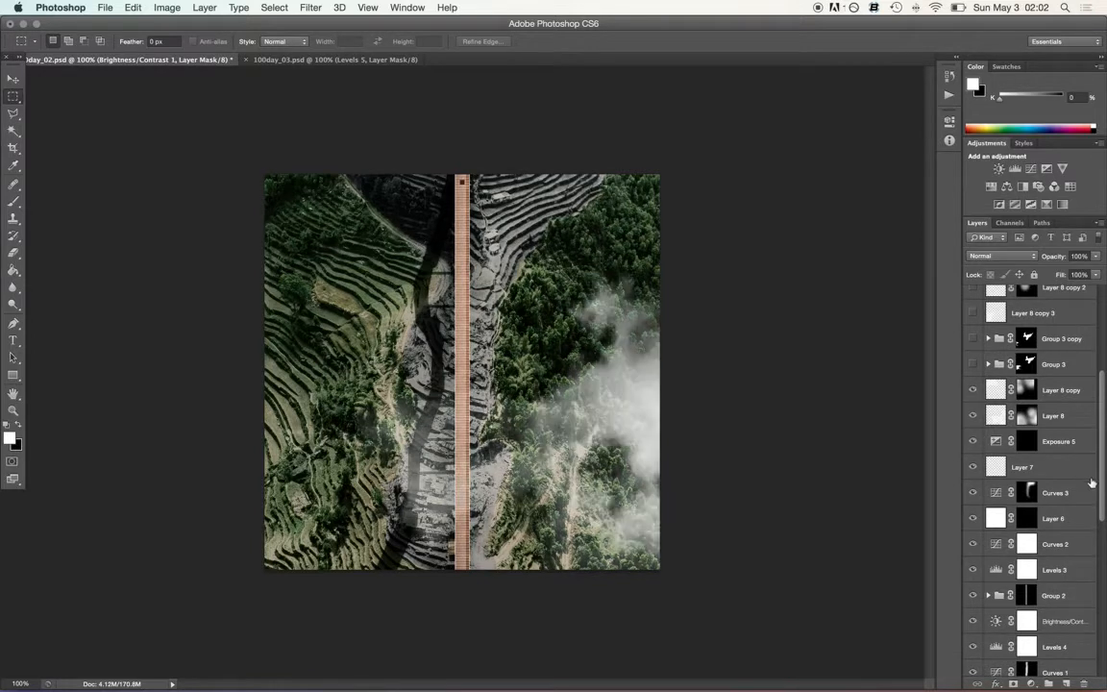
scroll(1091, 482, up, 2)
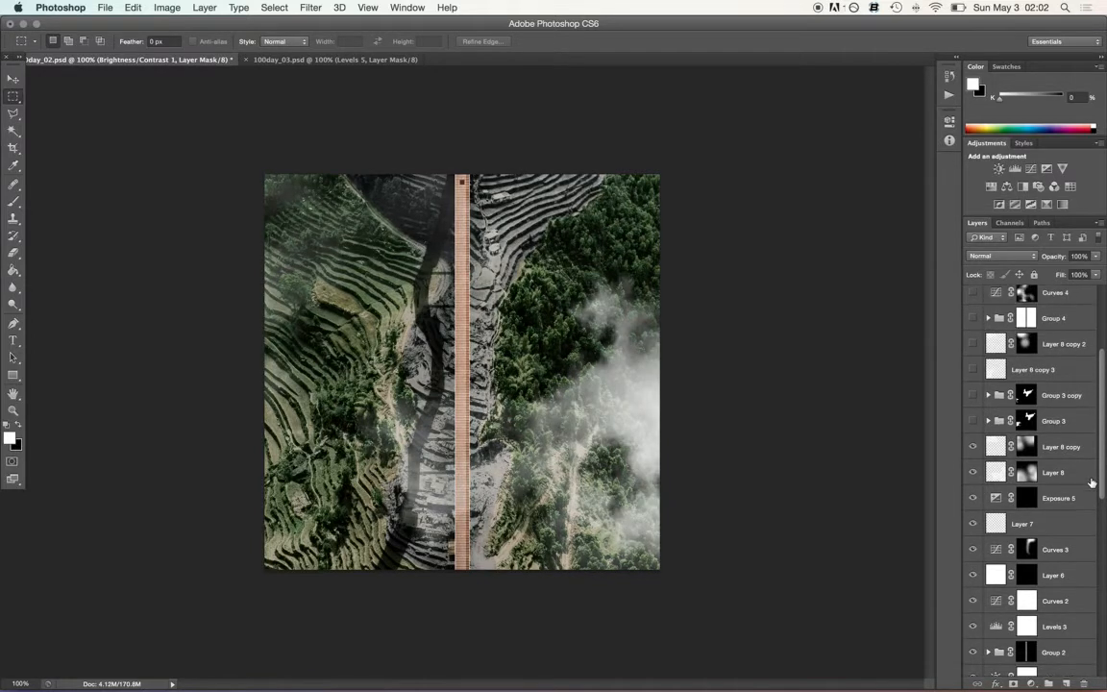
Step: Show Group 3 and its copy with the white birds, plus all layers above them up to Layer 12 copy
click(972, 420)
click(972, 394)
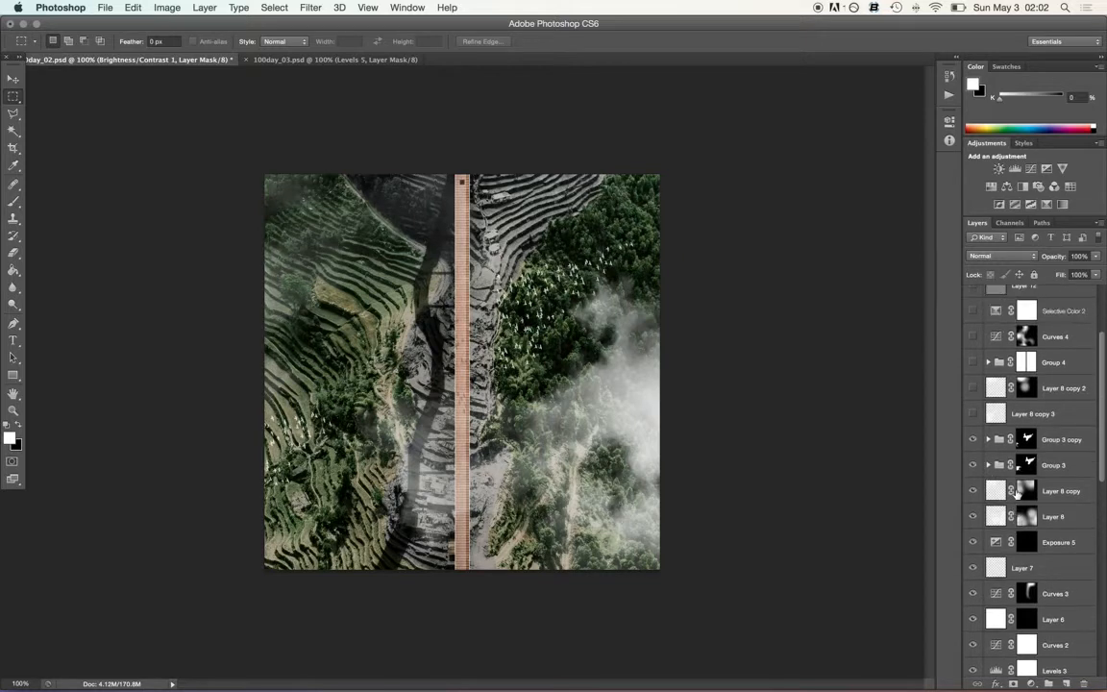
scroll(989, 475, up, 5)
drag(967, 521, 973, 373)
scroll(1048, 499, up, 1)
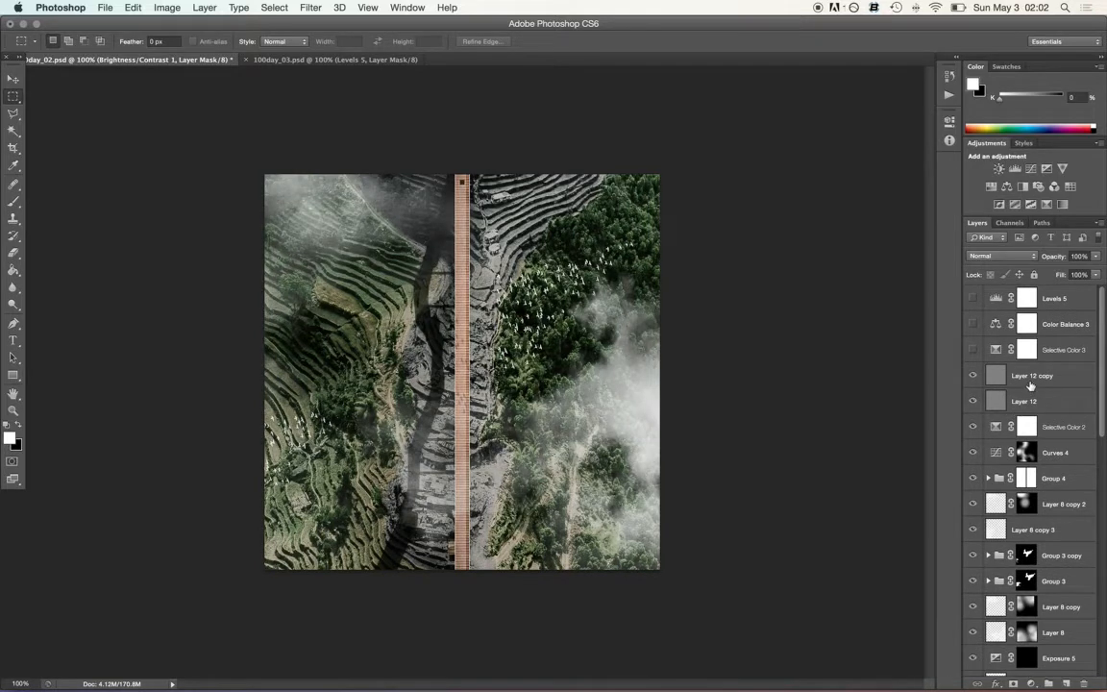
Step: Select Layer 12 and Layer 12 copy, and show the Selective Color 3, Color Balance 3 and Levels 5 adjustment layers
click(1030, 375)
shift+click(1033, 399)
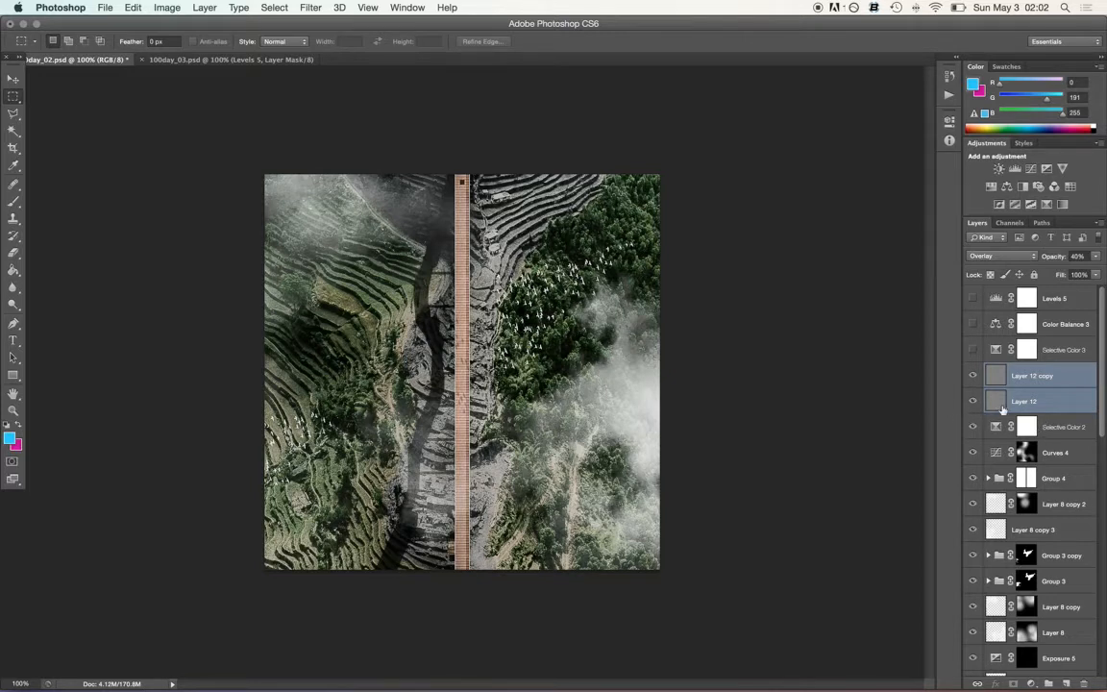
click(972, 324)
click(973, 297)
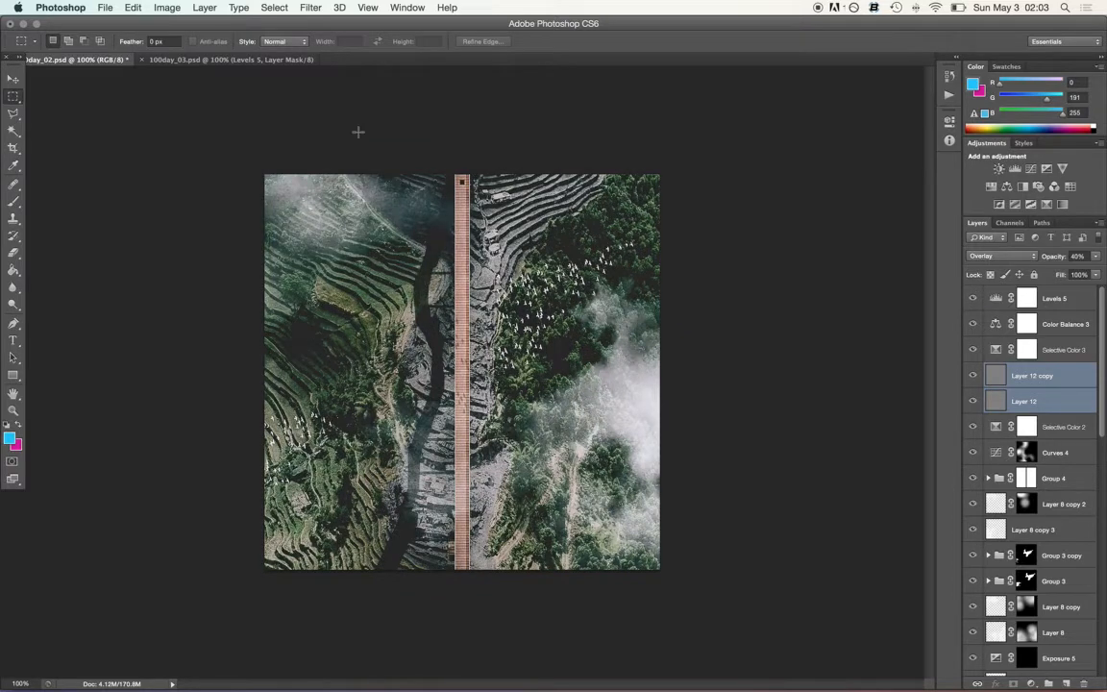
Step: Switch to the 100day_03.psd document and select the four groups from LeftWall down to Group 1
click(159, 58)
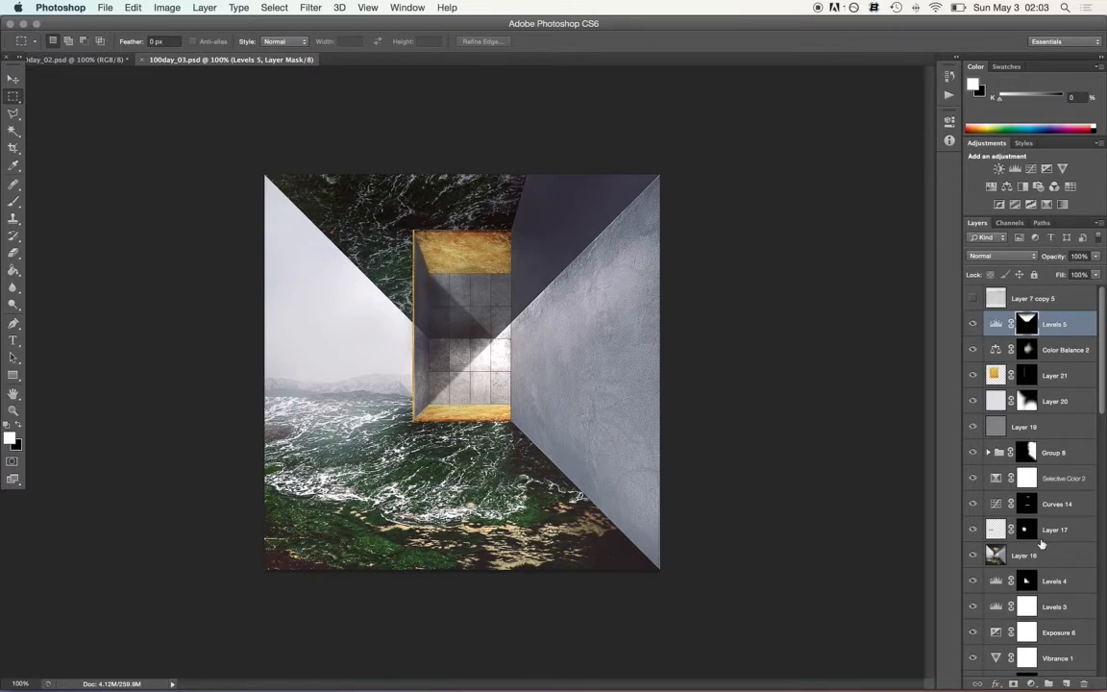
scroll(1041, 543, down, 10)
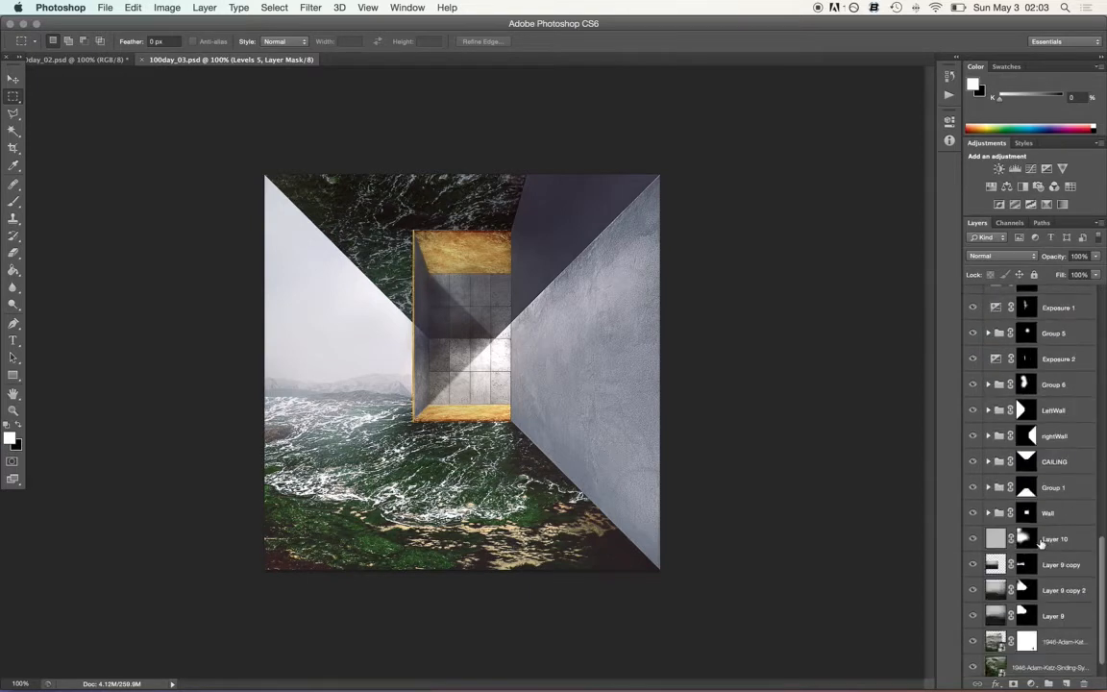
scroll(1040, 543, up, 1)
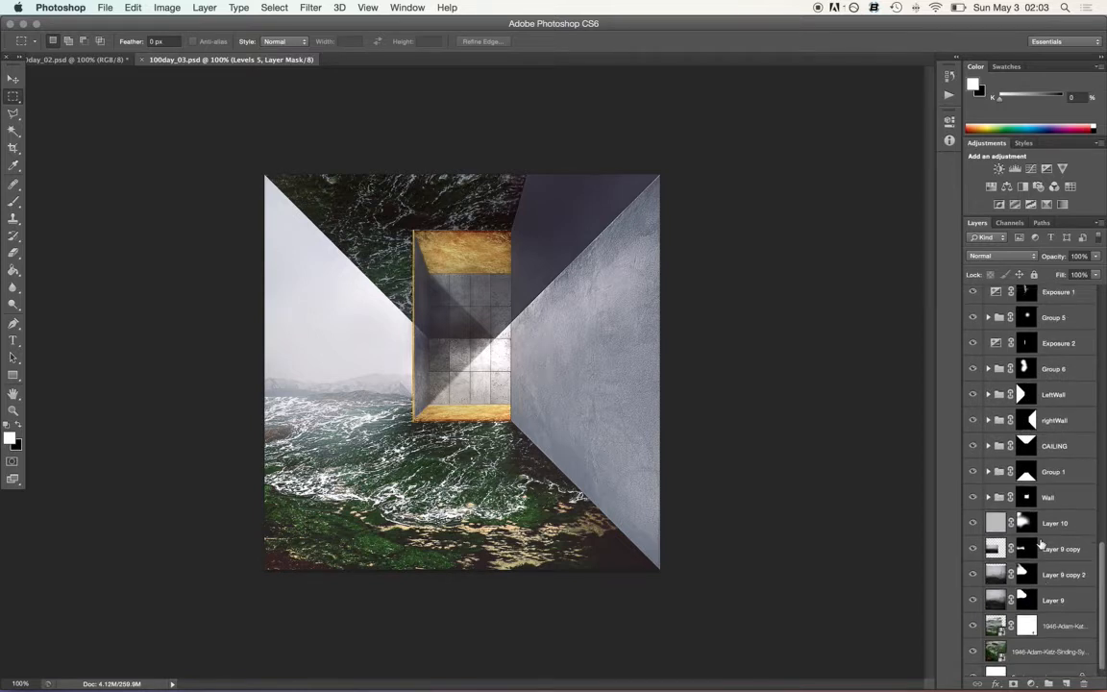
click(1053, 394)
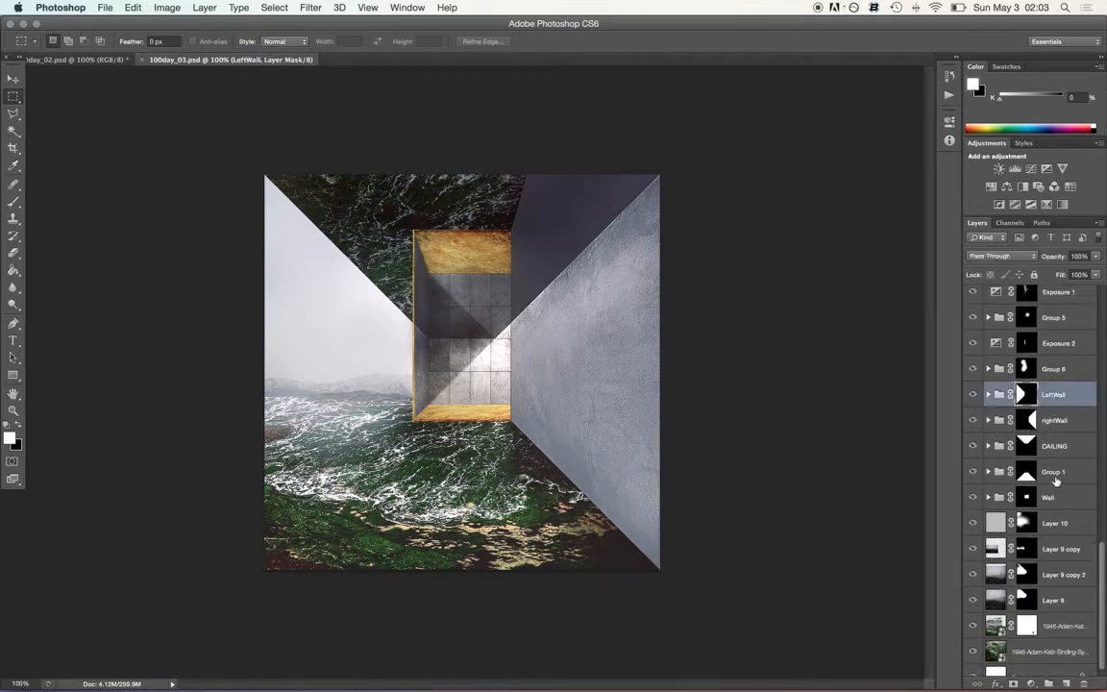
shift+click(1054, 477)
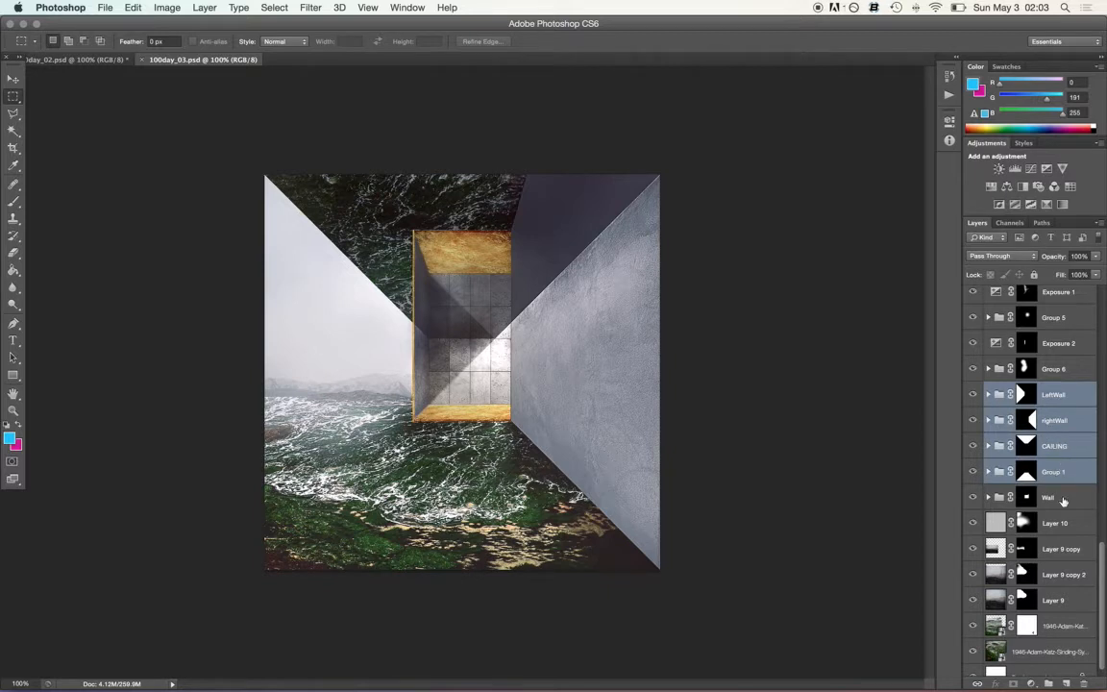
Step: Examine the Wall group's layer mask as a red overlay on the image, and turn the overlay off again
click(1026, 500)
key(backslash)
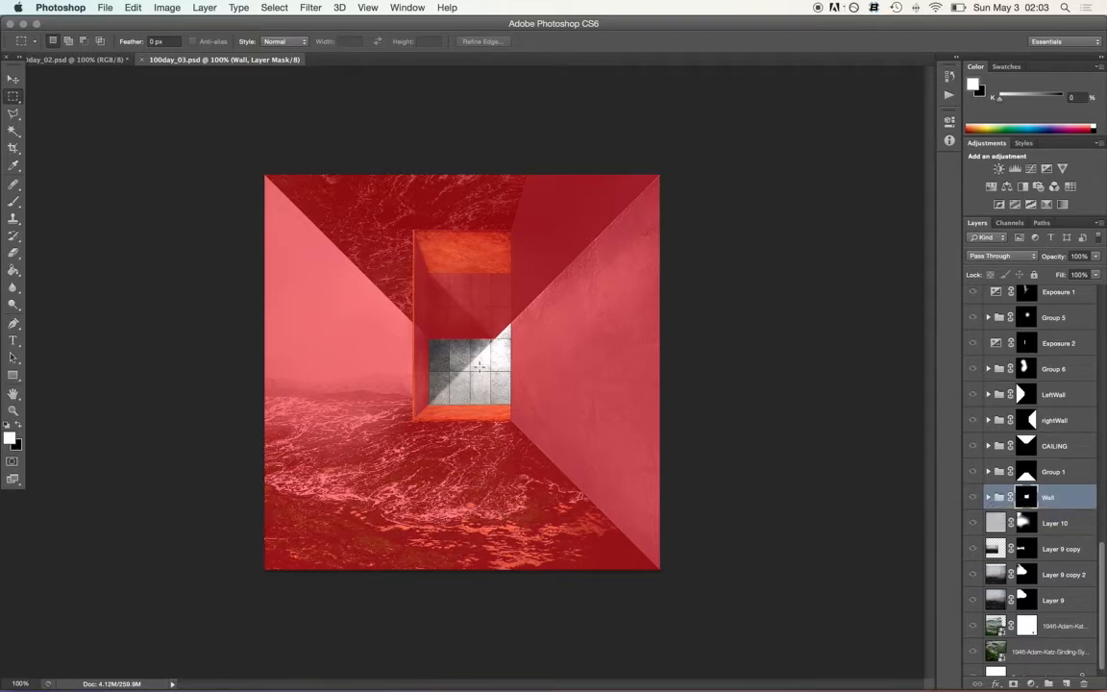
scroll(478, 366, up, 10)
scroll(508, 286, down, 4)
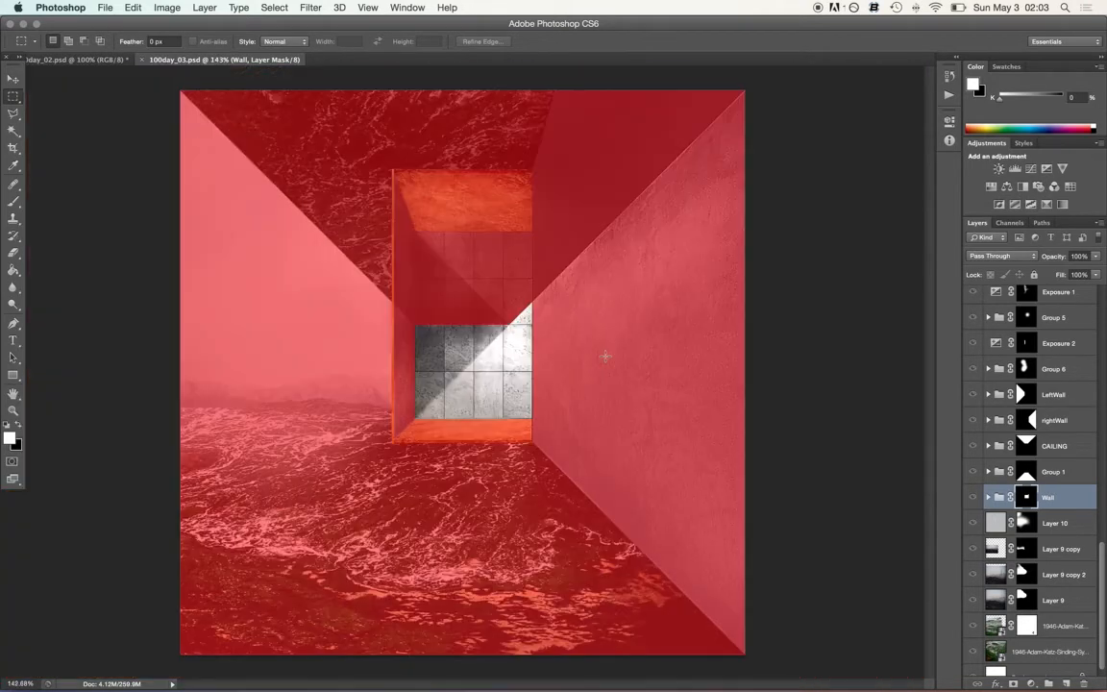
scroll(545, 320, down, 2)
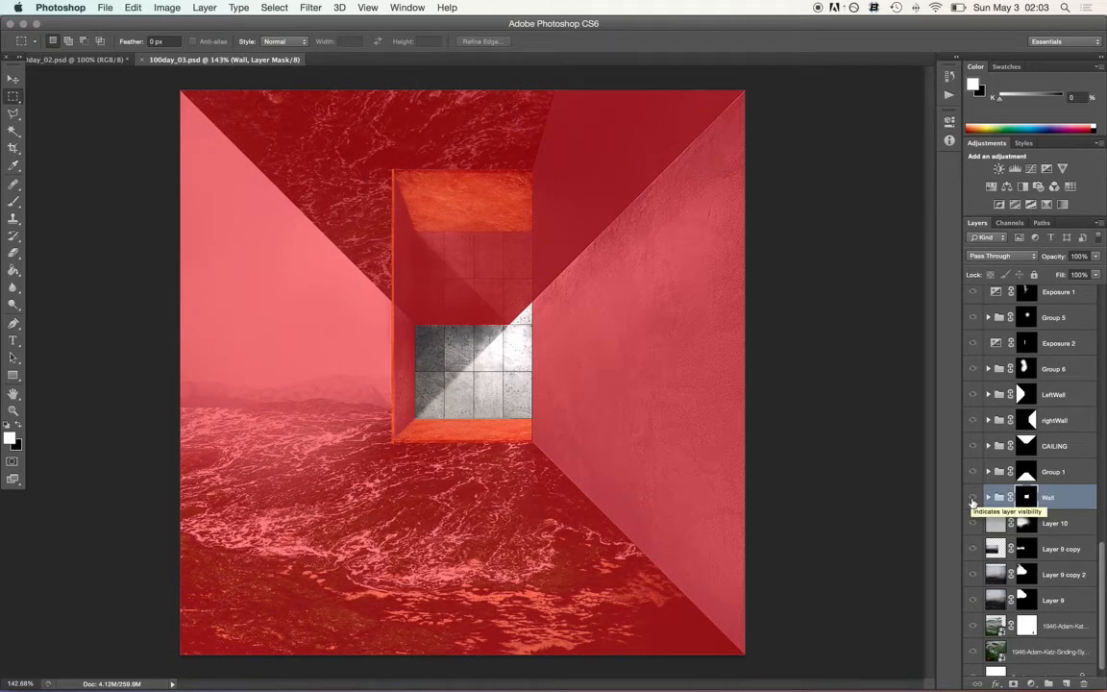
key(backslash)
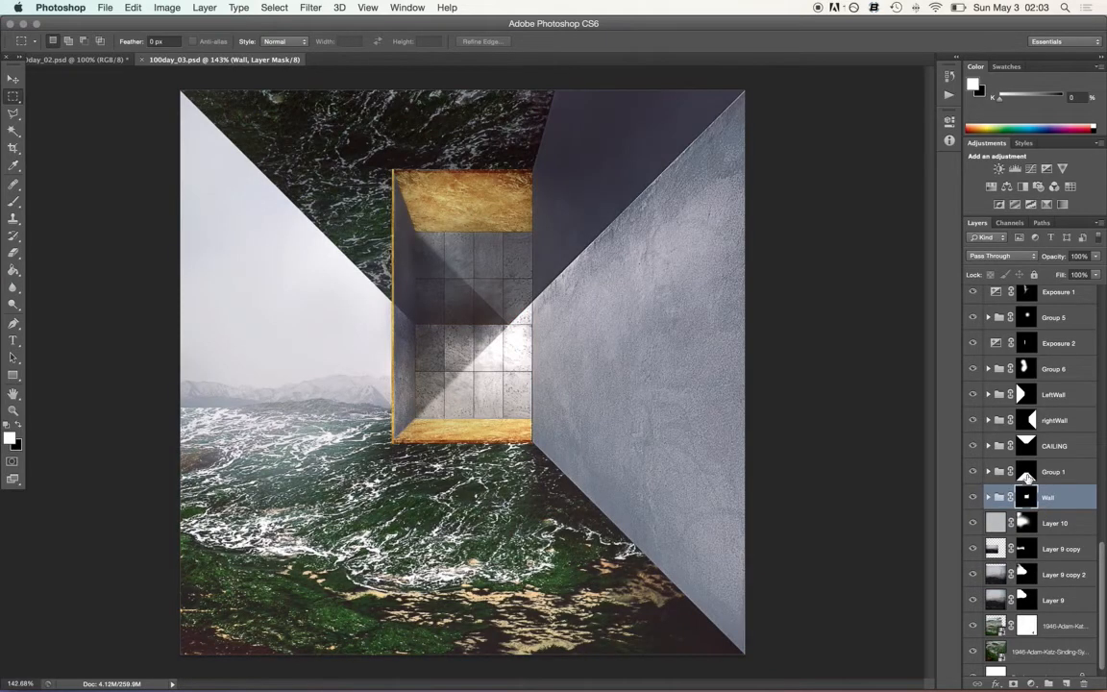
Step: Hide everything except the lowest sea photo above the Background, and show the masked sea photo and Layer 9 above it
scroll(1027, 432, down, 1)
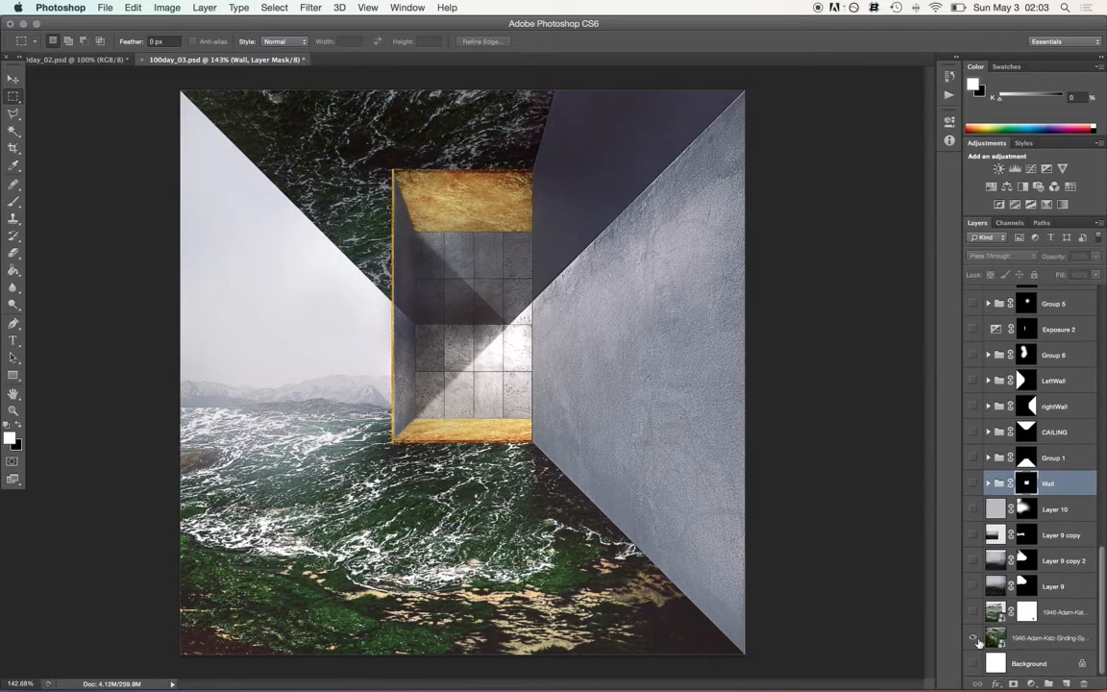
alt+click(973, 638)
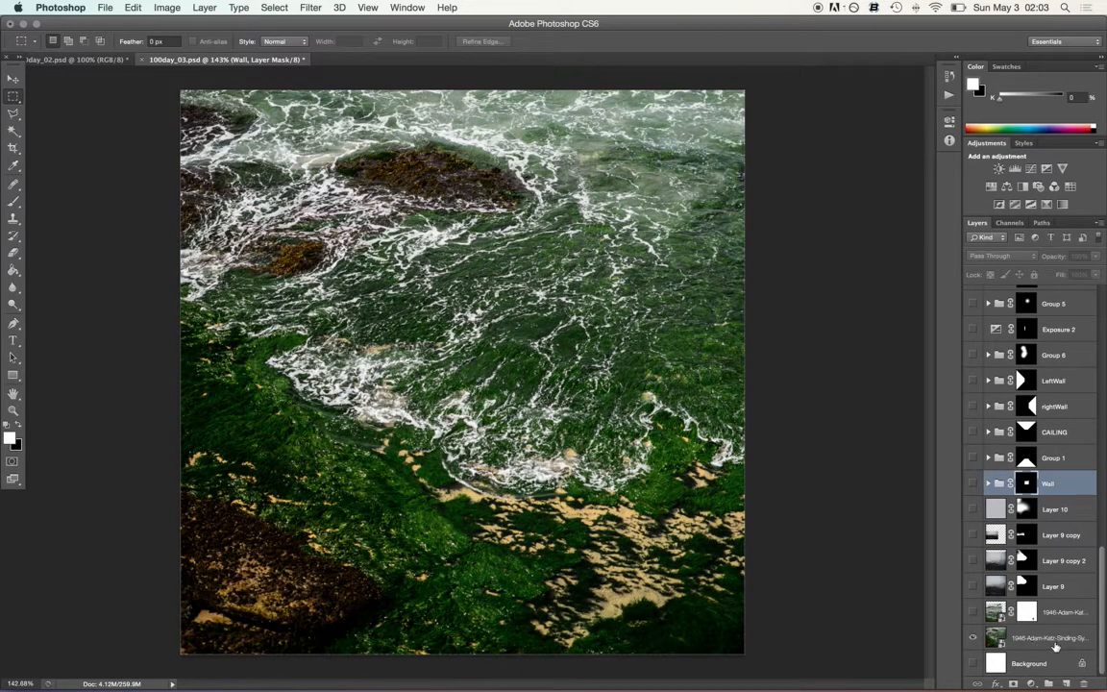
click(973, 612)
click(974, 586)
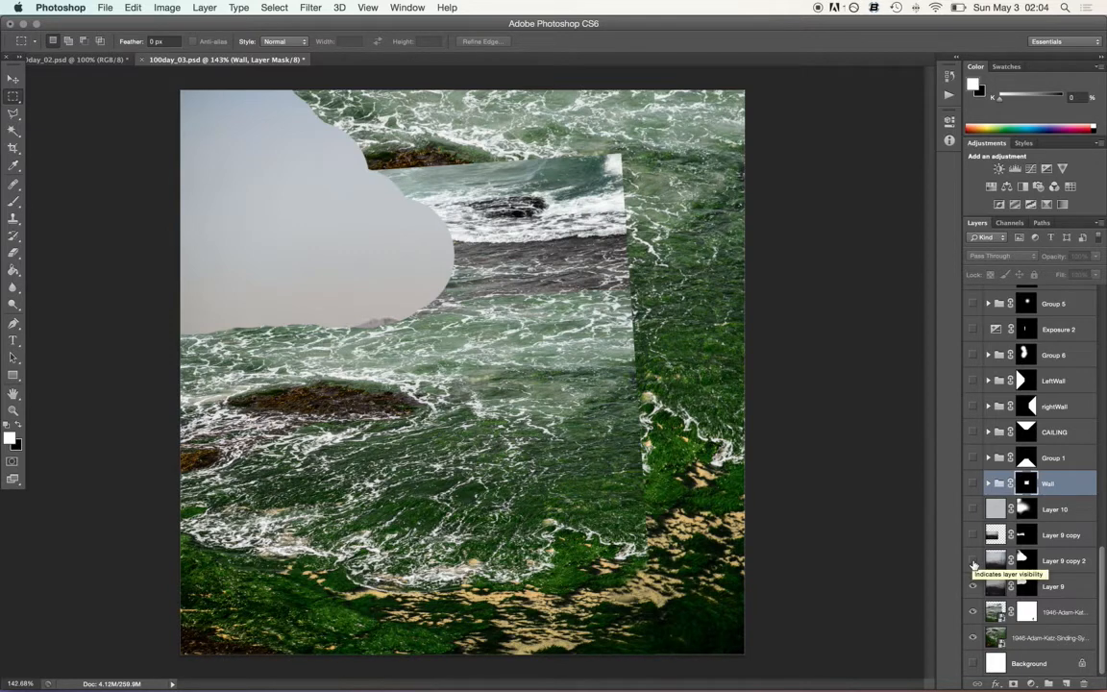
Step: Show the layers from Layer 9 copy 2 up to the Wall group, plus Group 1 and the CAILING group
drag(974, 563, 973, 483)
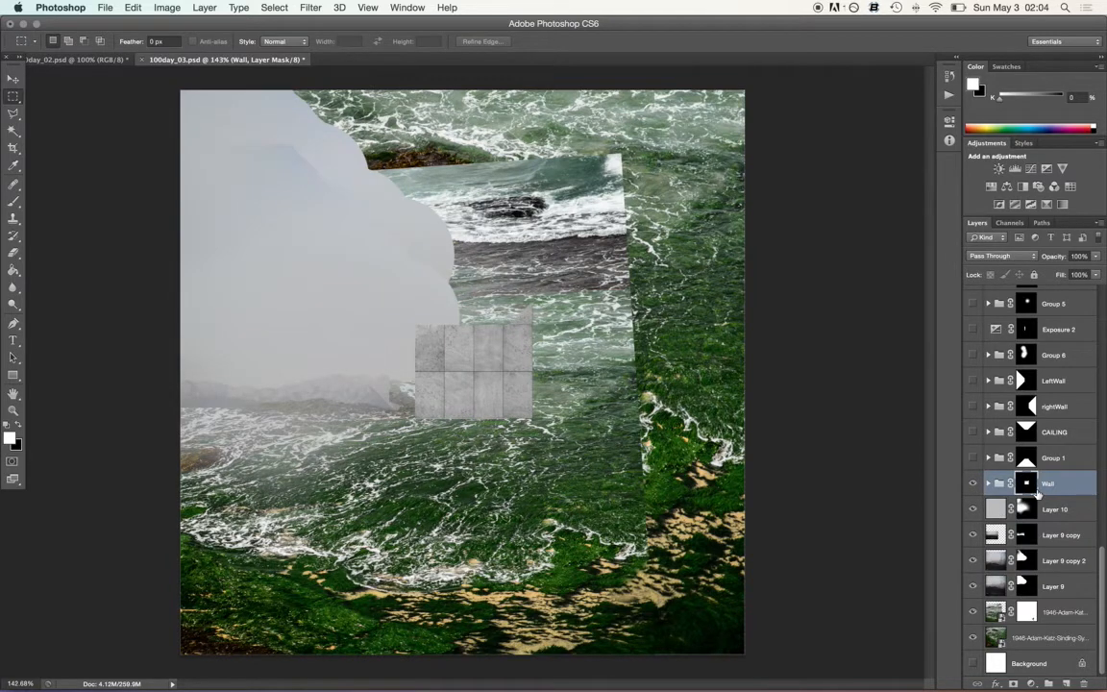
click(972, 458)
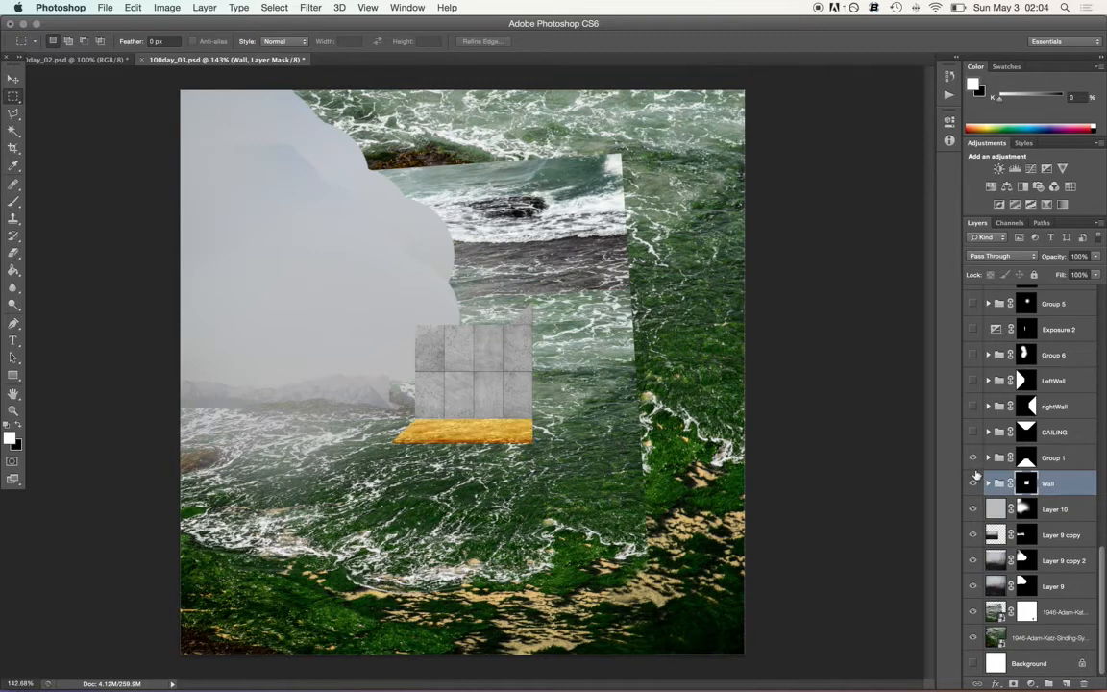
click(972, 433)
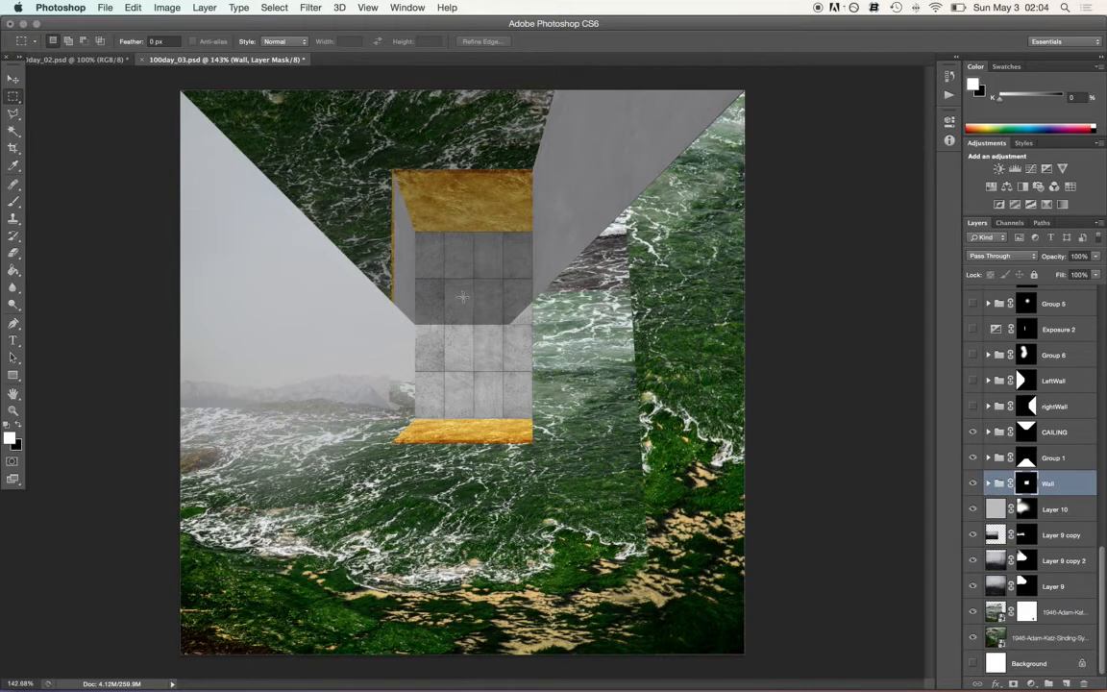
Step: Check the layers inside the Wall group, and expand the CAILING group to show its Layer 7 copy 4
click(988, 484)
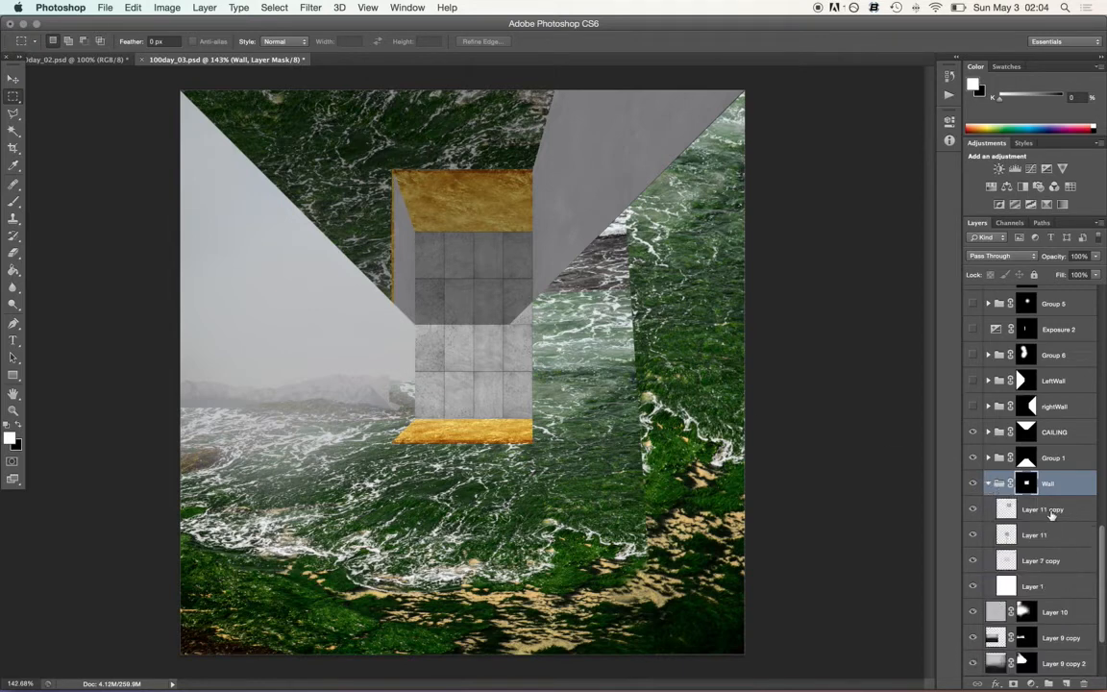
click(988, 483)
click(988, 433)
click(1074, 461)
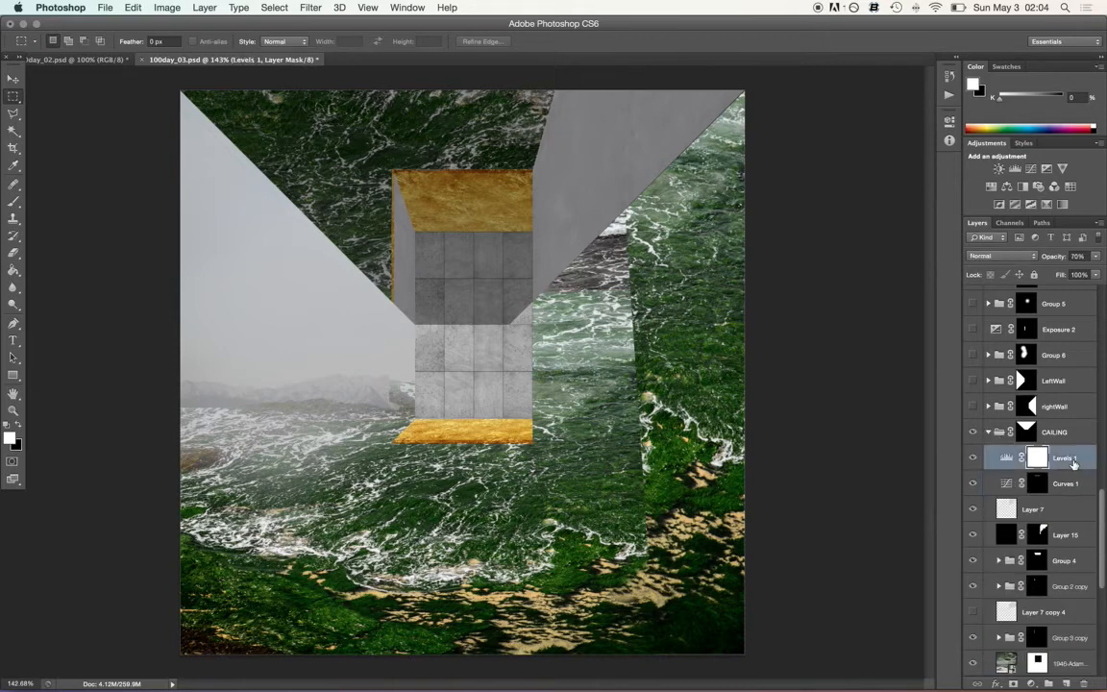
scroll(1074, 461, down, 3)
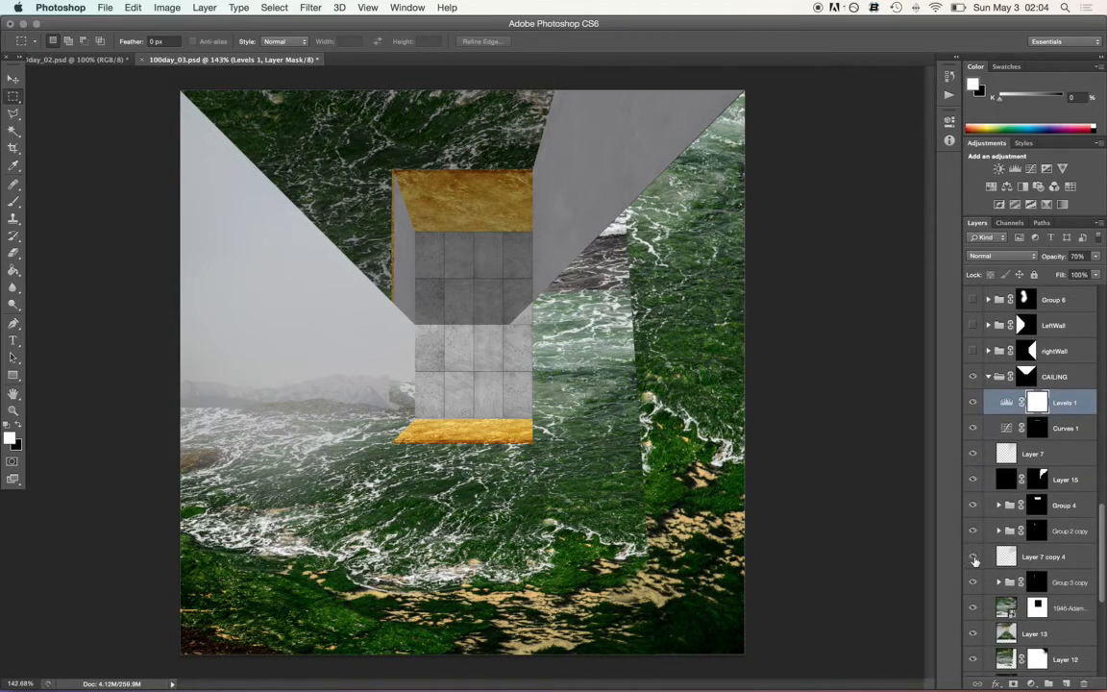
scroll(1055, 446, down, 10)
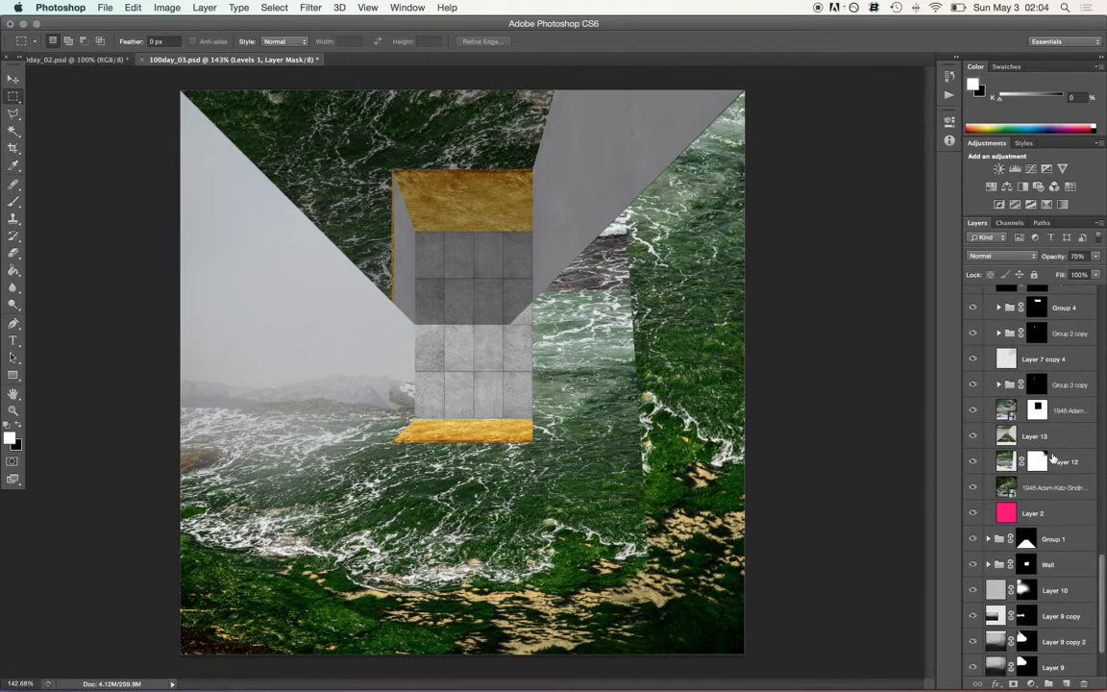
scroll(1003, 404, up, 1)
Step: Expand Group 3 copy, Group 2 copy and Group 4 inside the CAILING group to inspect their layers
click(999, 397)
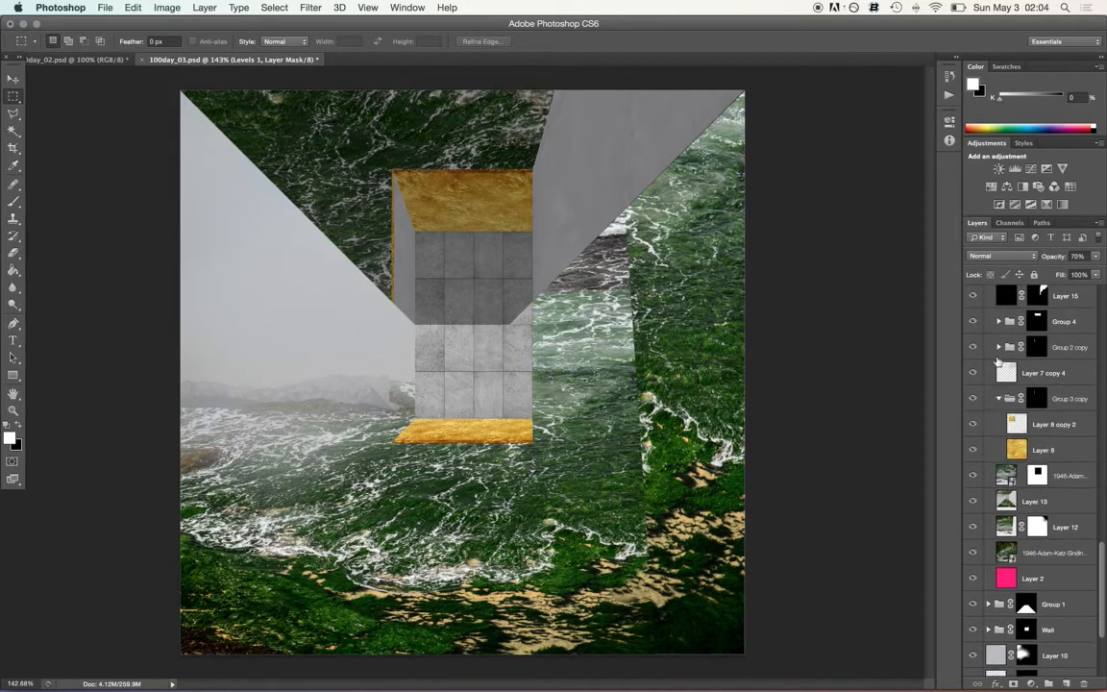
click(998, 347)
click(998, 321)
scroll(1030, 388, up, 9)
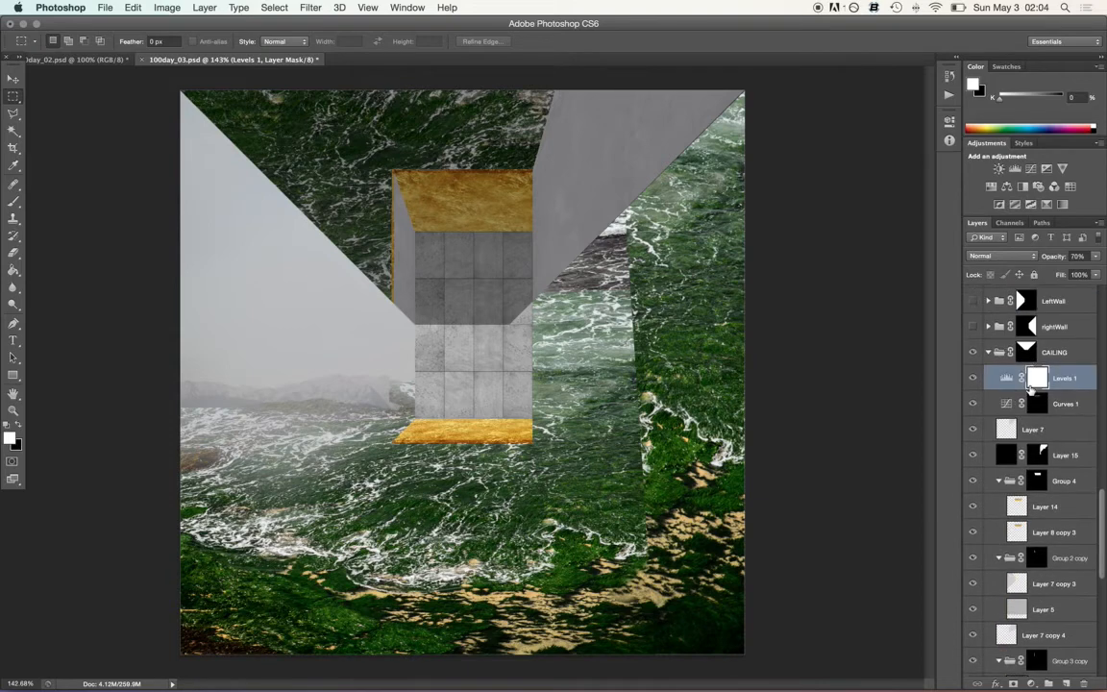
Step: Select all layers inside the CAILING group from Levels 1 down to Layer 2, and collapse the group
scroll(1031, 390, down, 8)
scroll(1030, 388, down, 6)
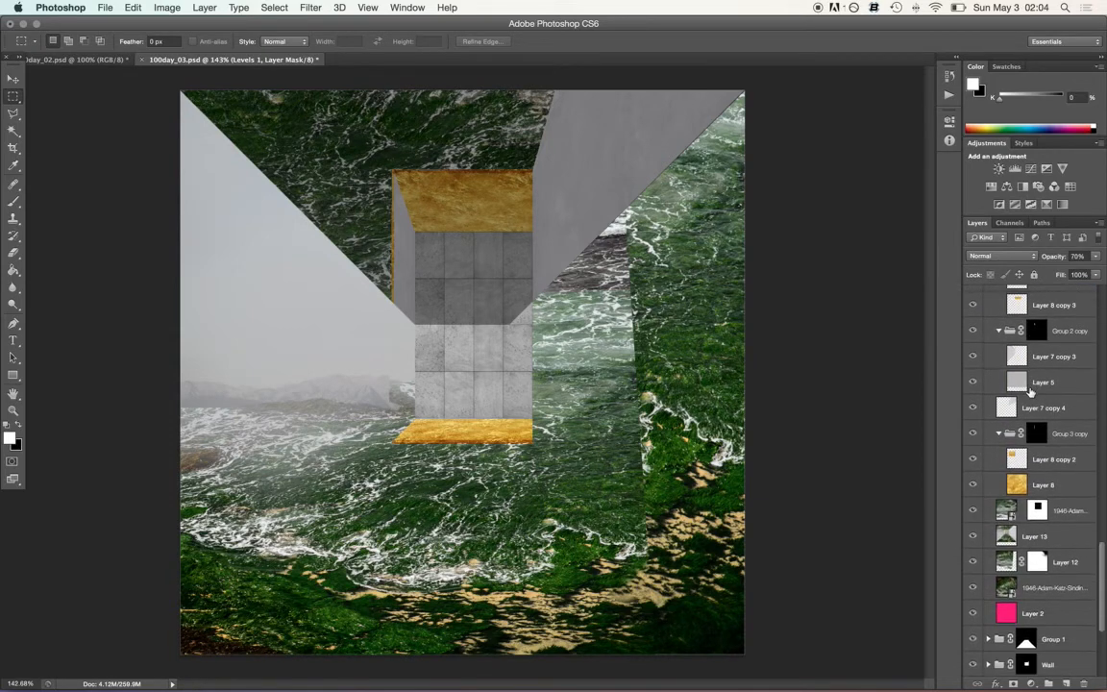
shift+click(1046, 614)
scroll(1055, 575, up, 10)
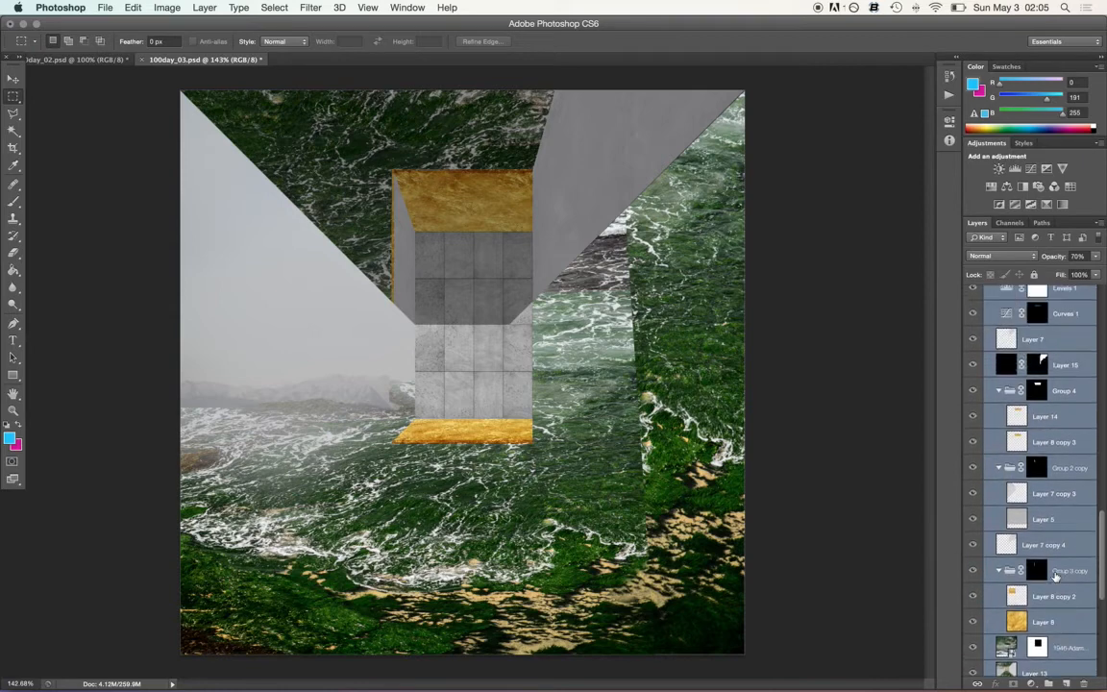
scroll(1054, 574, up, 2)
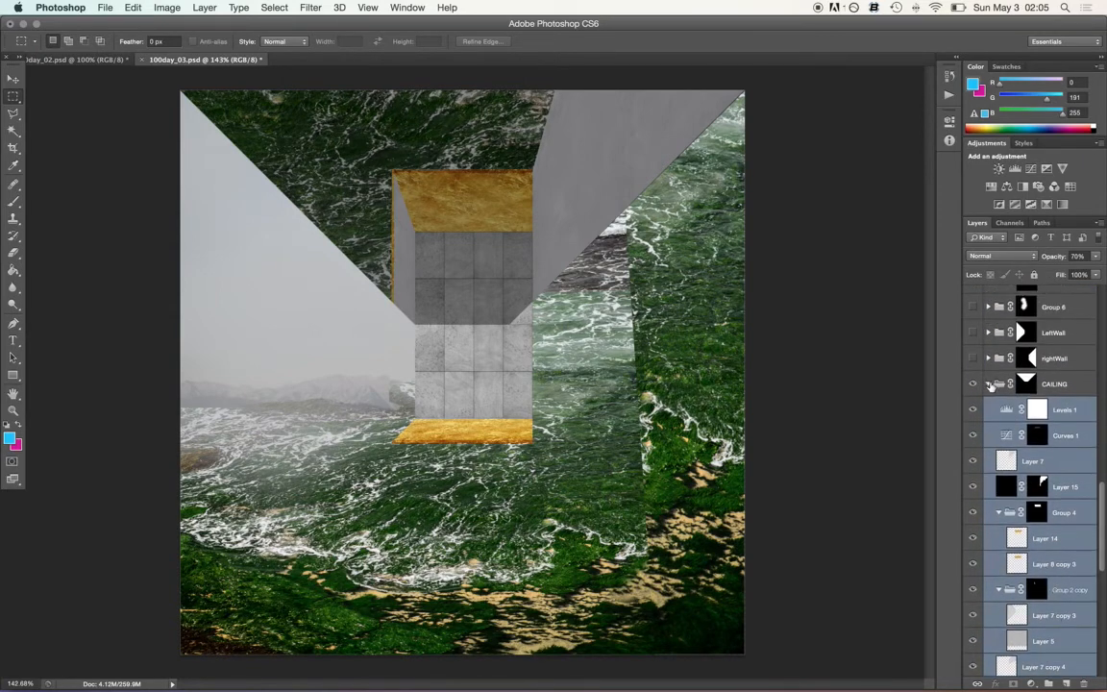
click(991, 385)
Step: Show the rightWall and LeftWall groups, and toggle Group 6 to compare its shading before leaving it shown
click(974, 383)
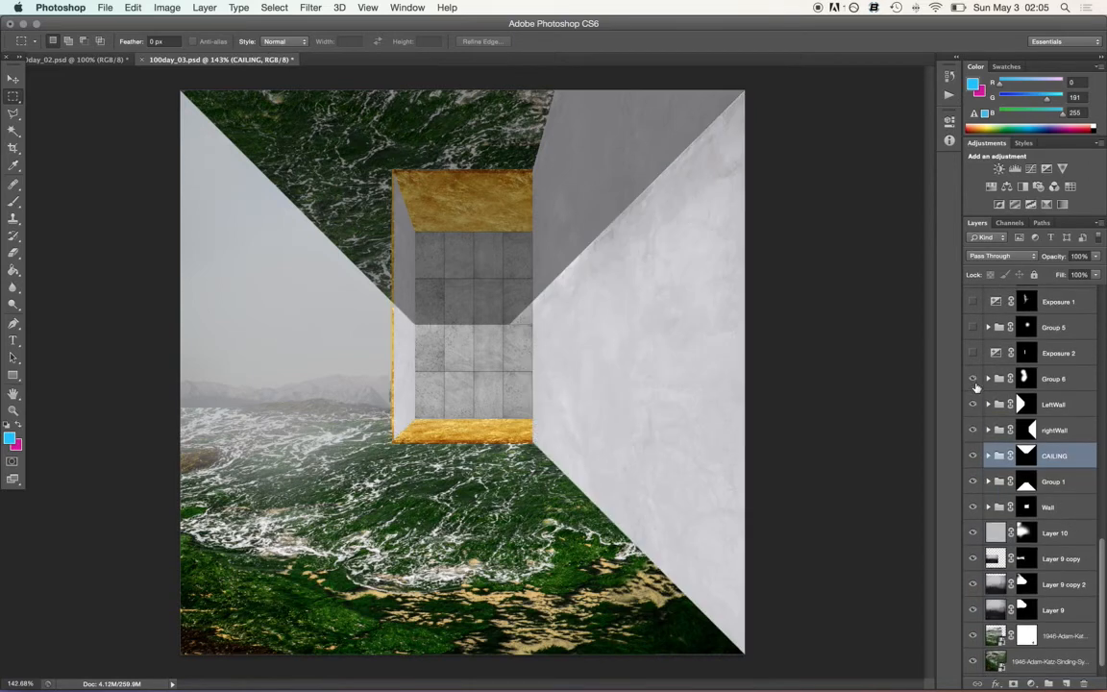
click(973, 383)
click(974, 384)
scroll(1054, 404, up, 1)
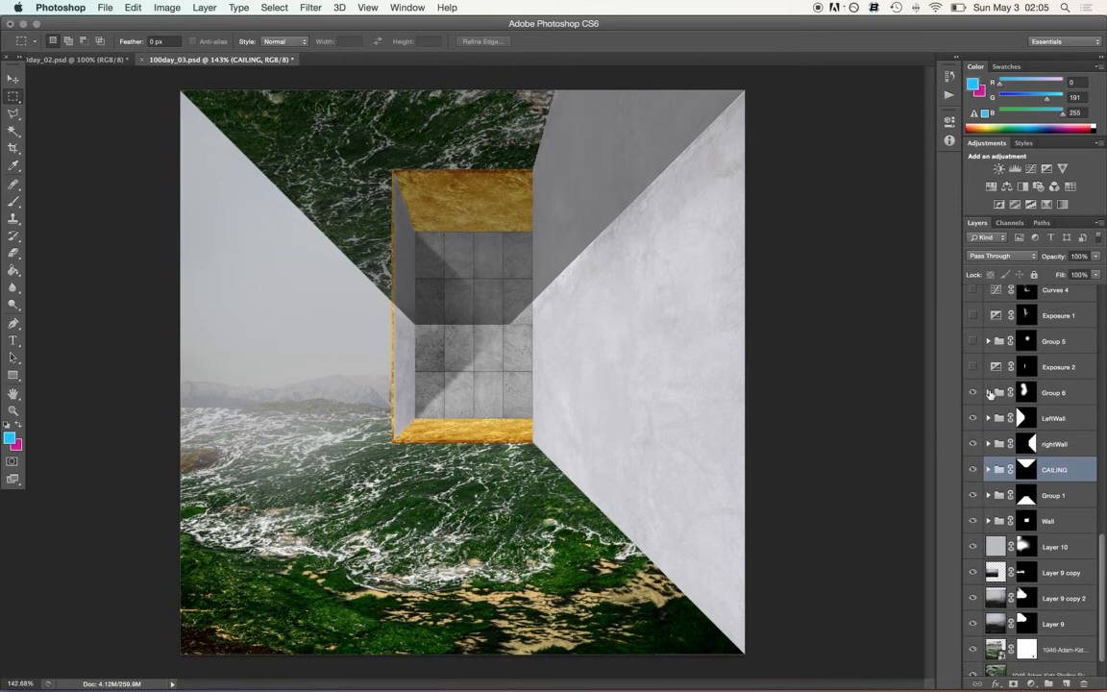
Step: Expand Group 6, select Curves 5 and Curves 3 copy inside its Group 7, and collapse Group 6
click(989, 393)
click(1080, 449)
shift+click(1080, 468)
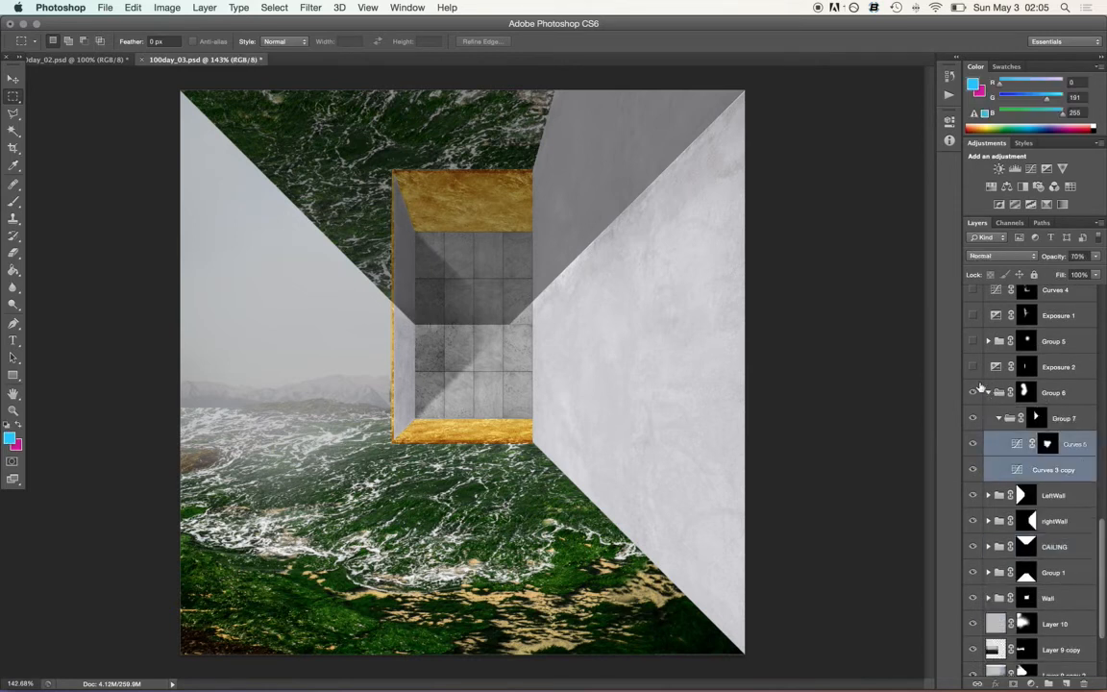
click(987, 392)
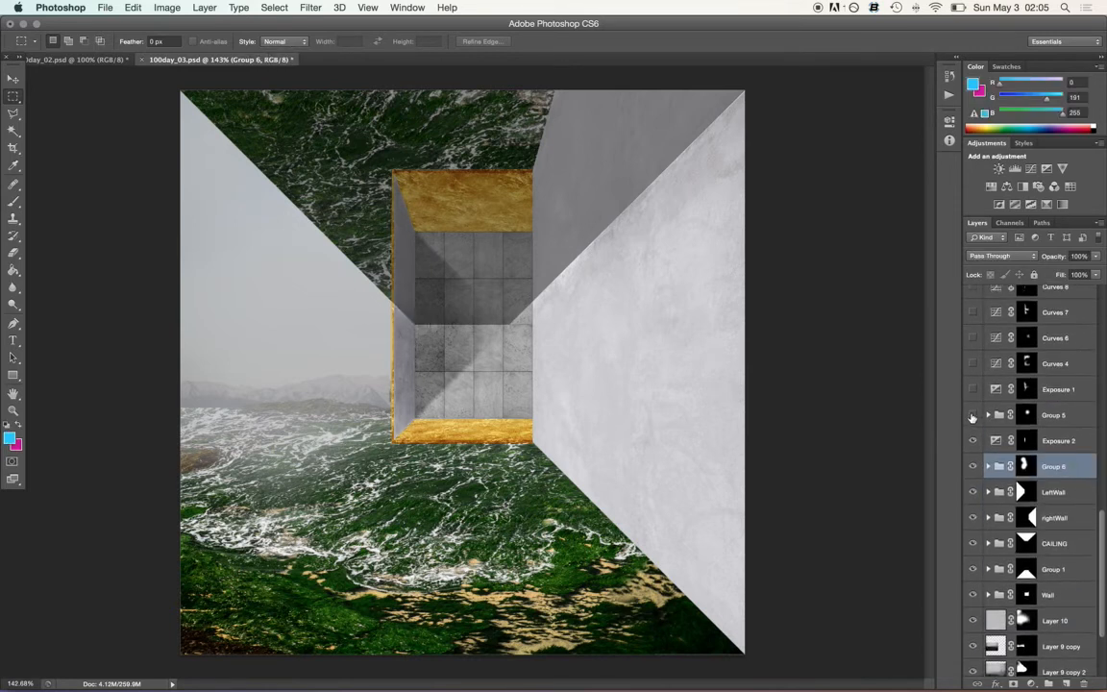
Step: Show Exposure 2 and Group 5, and check the diagonal shadow on the tiled back wall up close
click(972, 417)
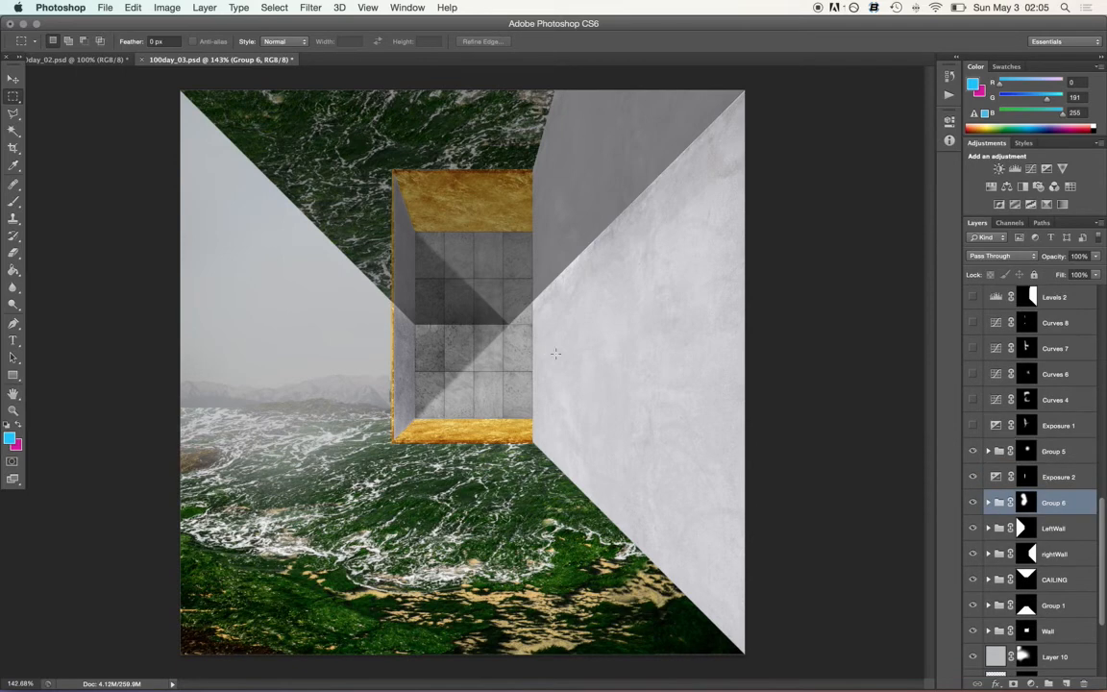
key(v)
scroll(475, 360, up, 5)
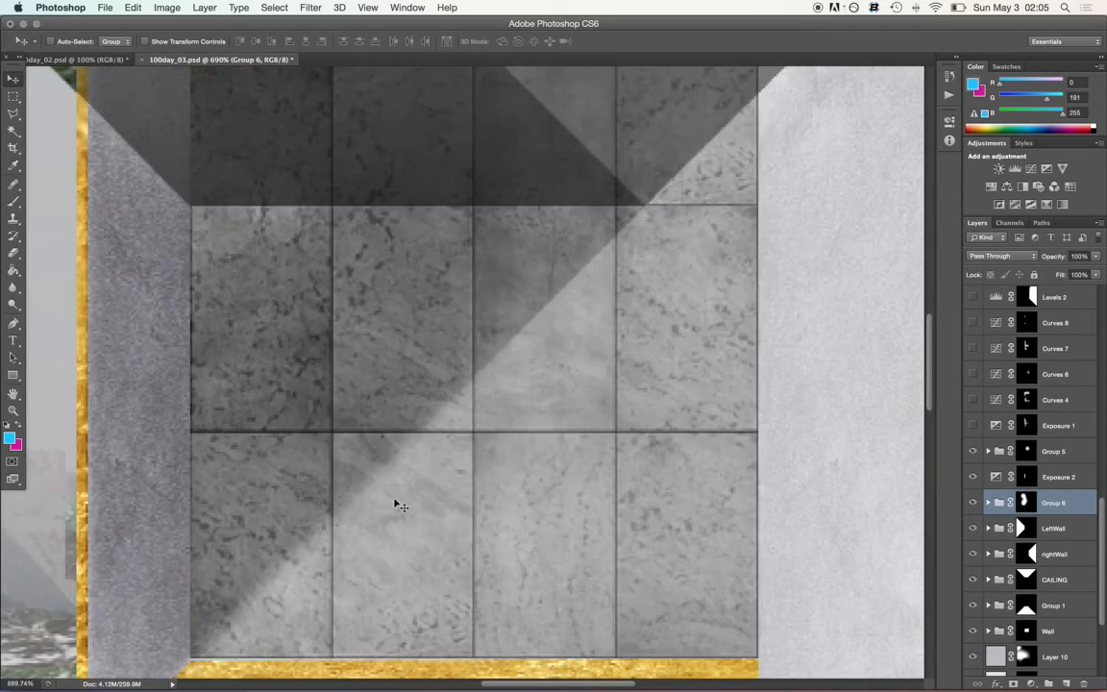
scroll(465, 475, down, 3)
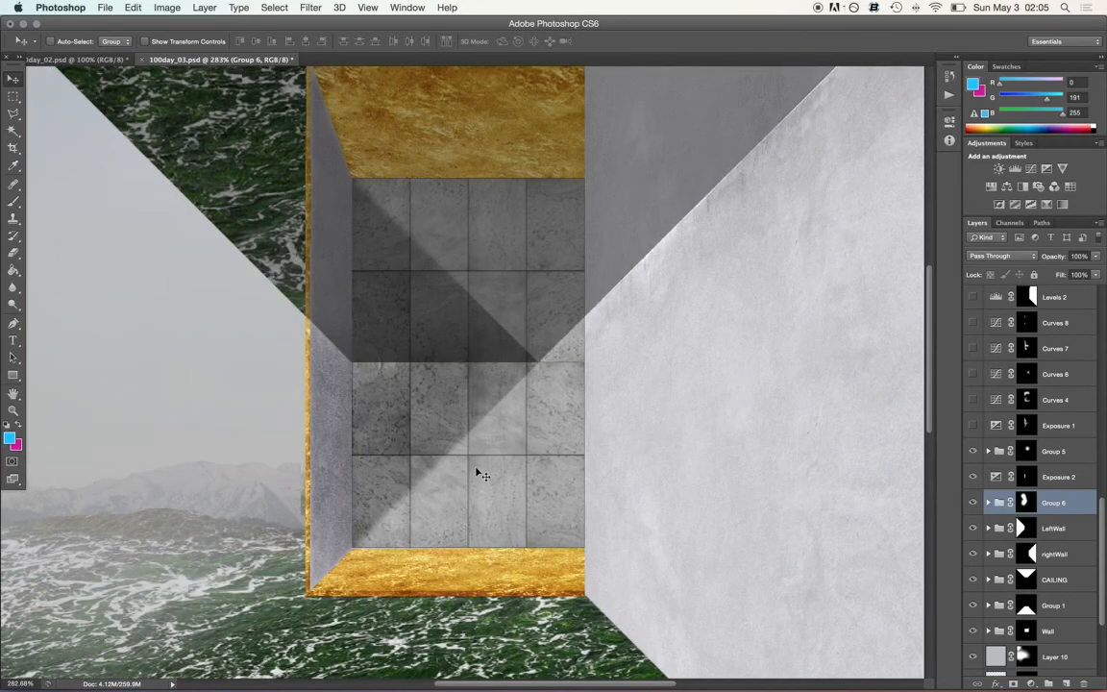
Step: Show the Exposure 1 and Curves 4 adjustment layers above Group 5
scroll(478, 472, down, 2)
scroll(980, 423, up, 1)
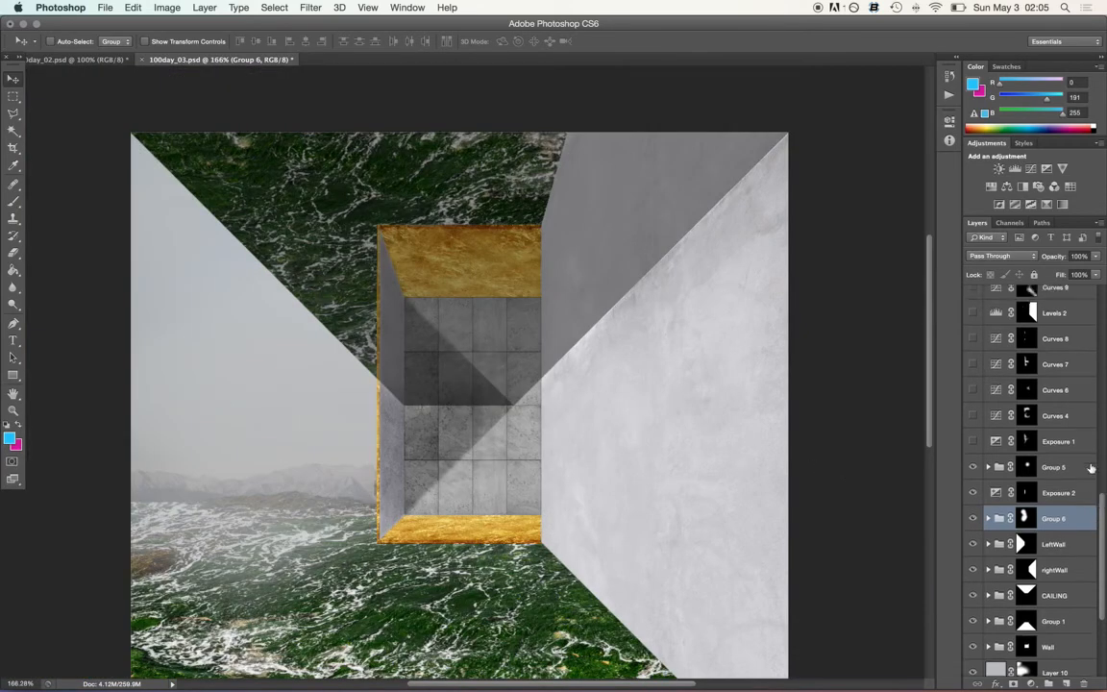
drag(973, 442, 973, 415)
scroll(1021, 462, up, 1)
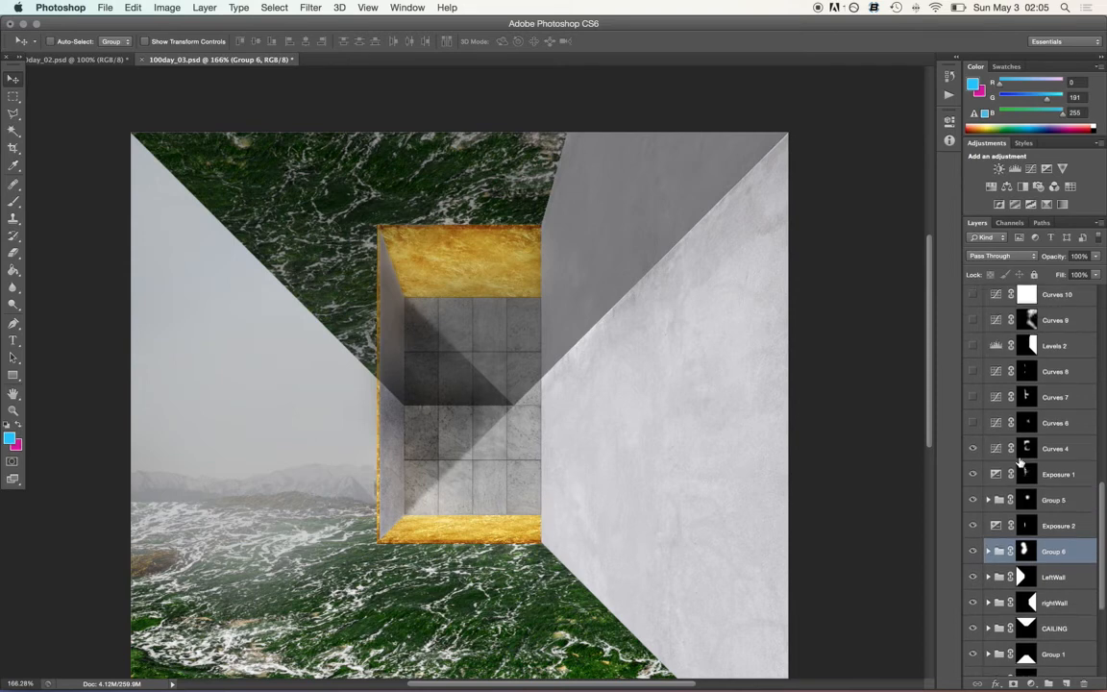
Step: Show the Curves 6 and Curves 7 adjustment layers, and check the recess shading up close and in the whole image
click(975, 422)
click(974, 400)
scroll(593, 435, up, 2)
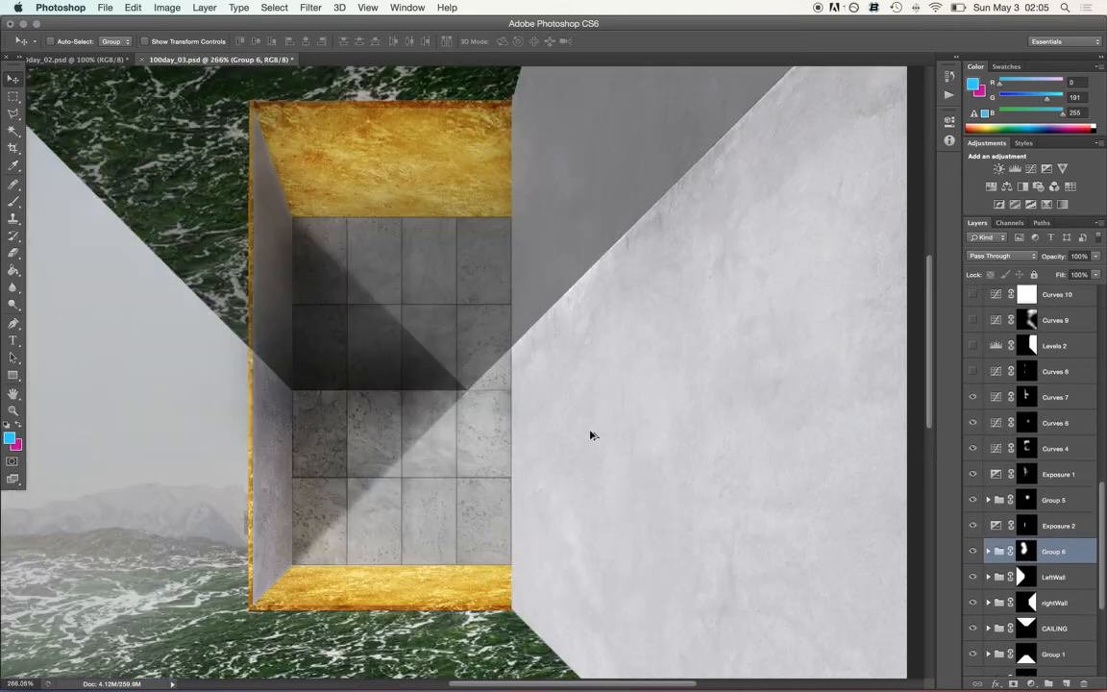
scroll(592, 435, down, 2)
scroll(592, 435, down, 3)
scroll(975, 399, up, 1)
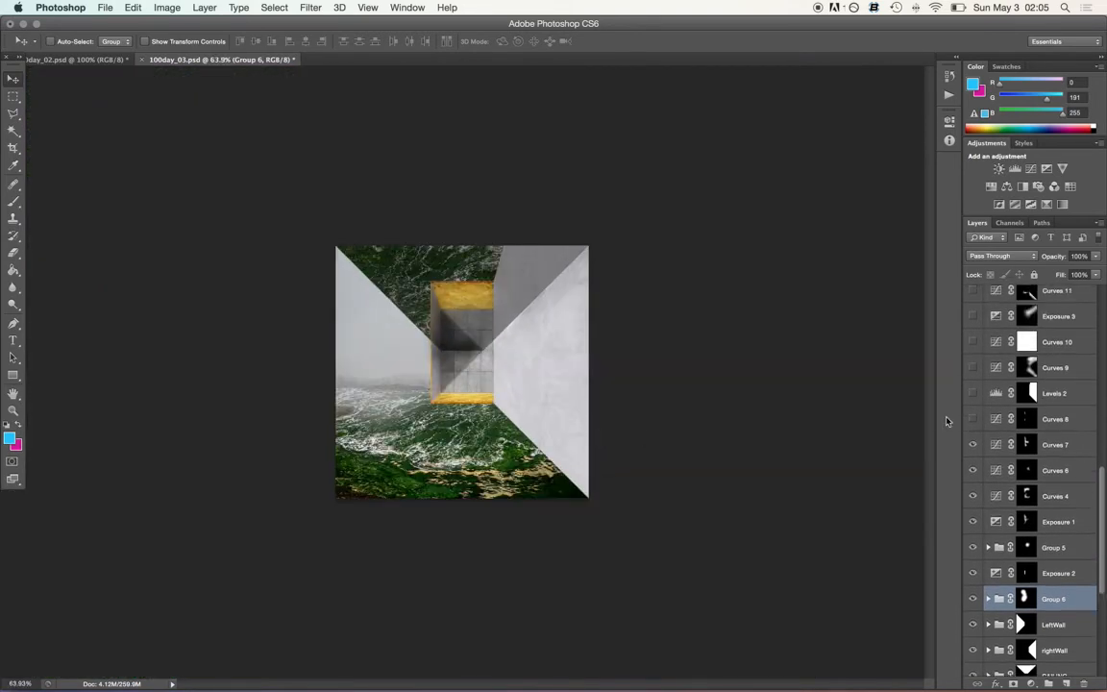
Step: Show the Curves 8, Levels 2, Curves 9 and Curves 10 adjustment layers
click(975, 396)
scroll(1018, 460, up, 2)
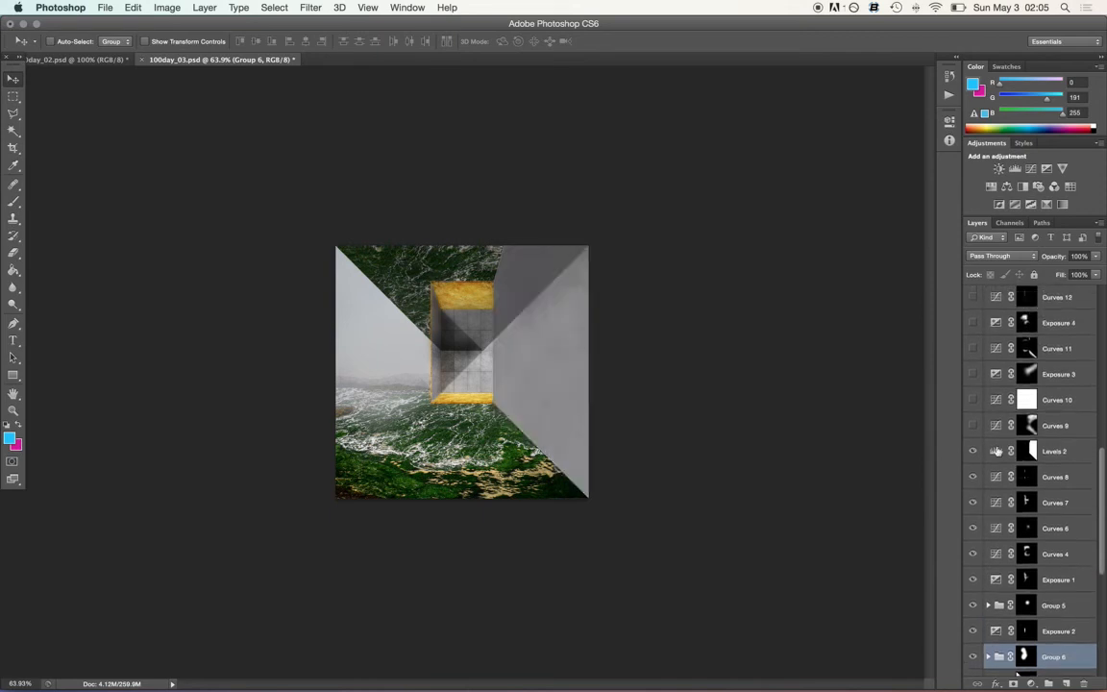
click(971, 426)
click(970, 403)
scroll(1045, 494, up, 4)
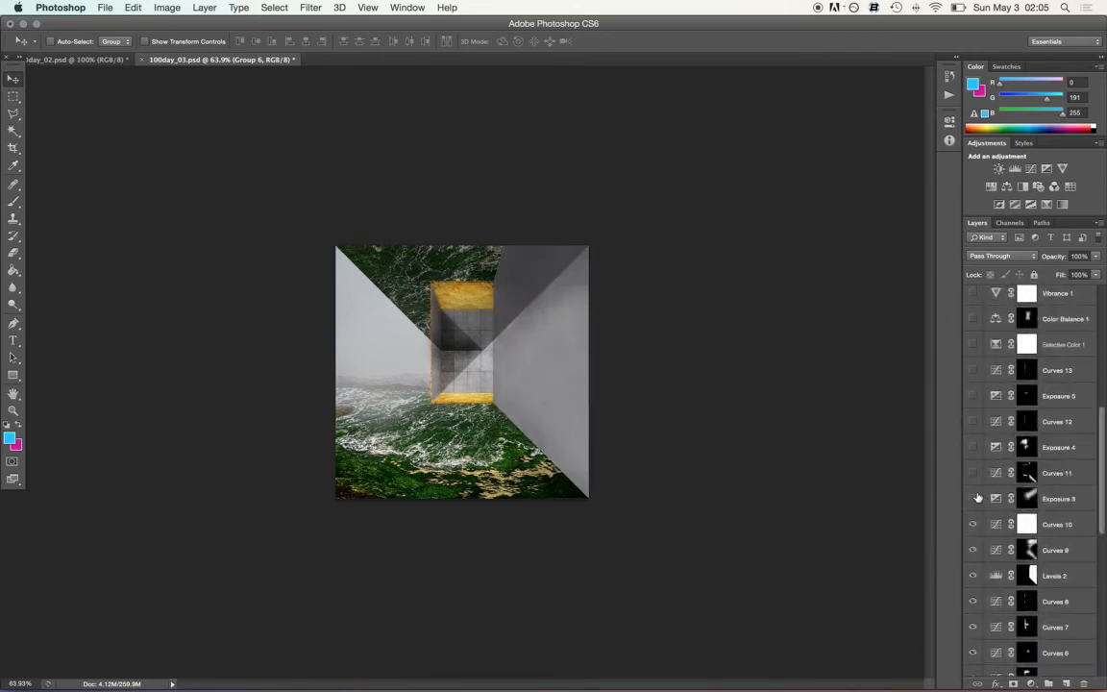
Step: Show the adjustment layers from Exposure 3 up to Curves 13, including Curves 11, Exposure 4, Curves 12 and Exposure 5
click(976, 498)
click(974, 475)
scroll(1019, 471, up, 1)
click(973, 470)
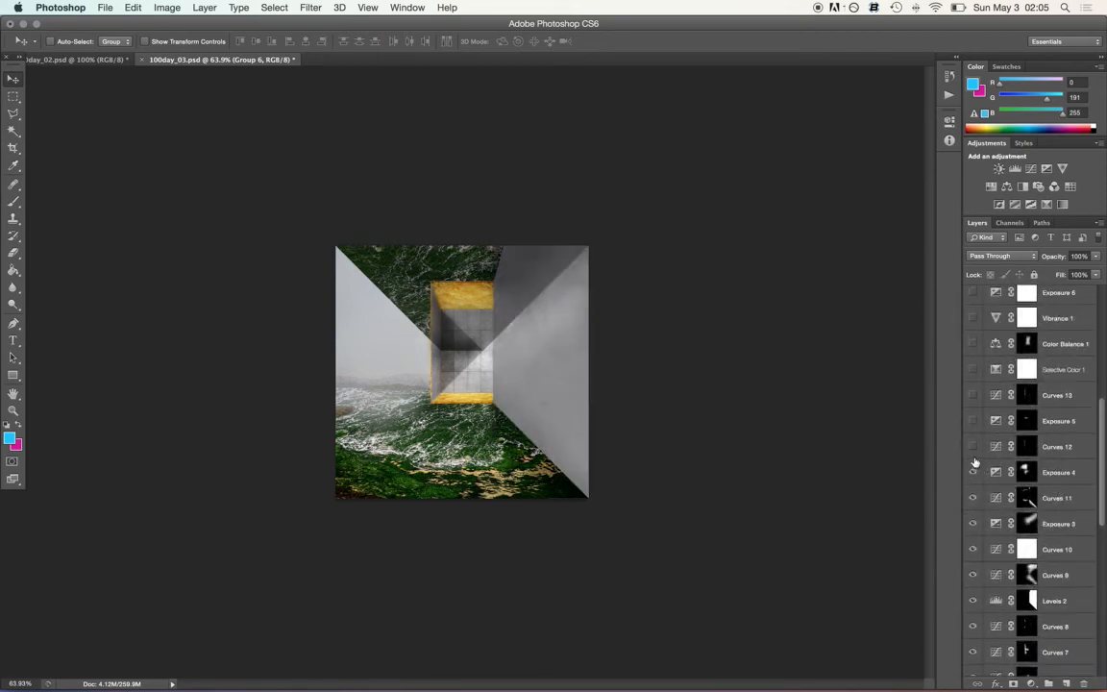
click(974, 457)
scroll(973, 459, up, 3)
click(973, 497)
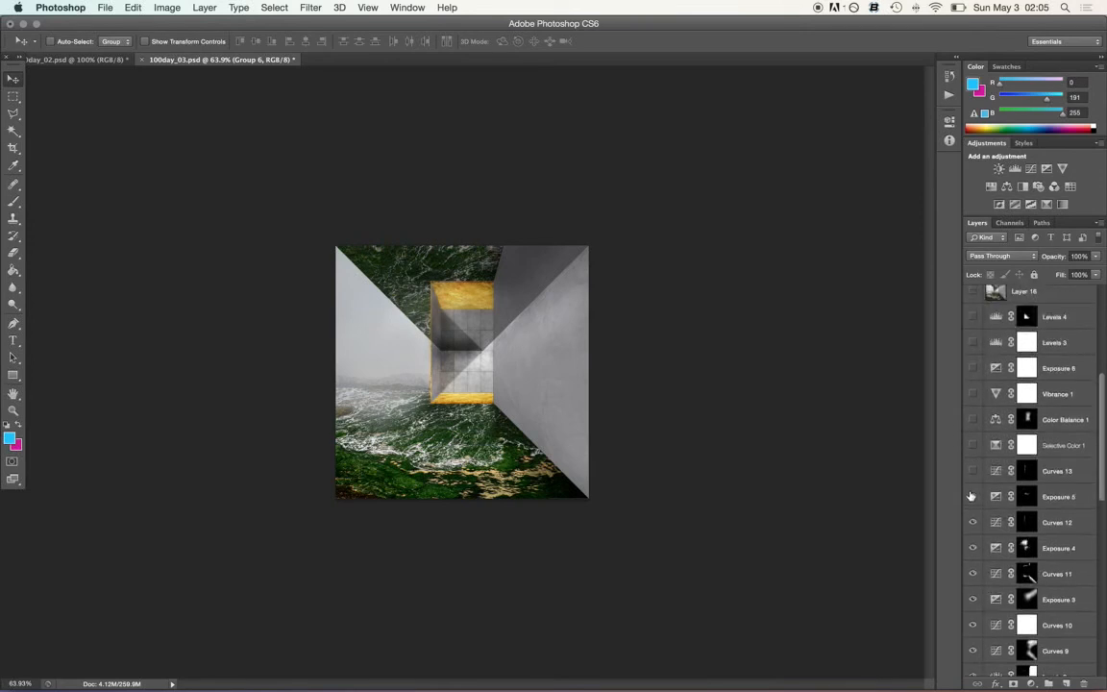
click(972, 471)
Step: Show Selective Color 1 and Color Balance 1, select both layers, and toggle their visibility to compare the colour tint
click(972, 445)
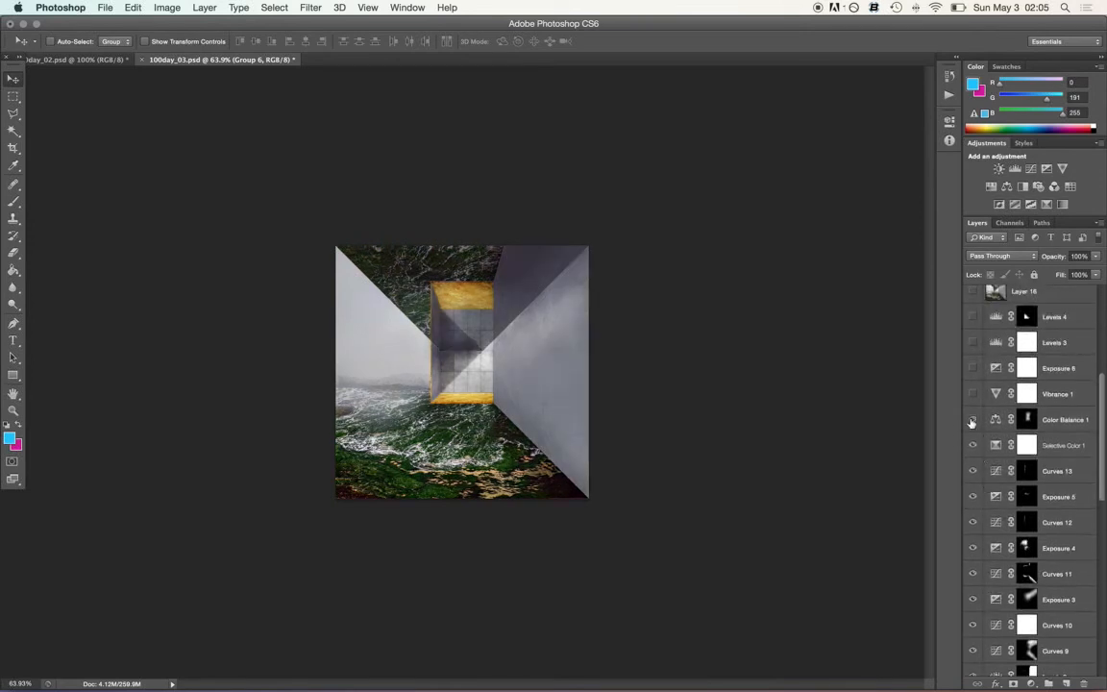
click(1064, 422)
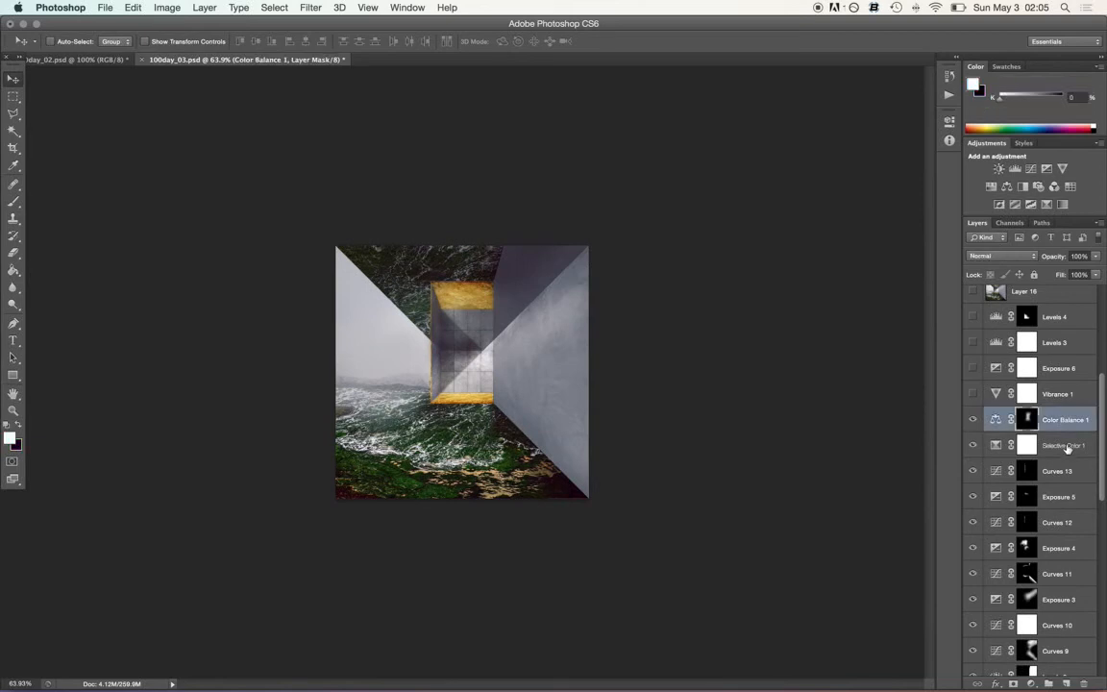
shift+click(1066, 447)
drag(973, 420, 973, 445)
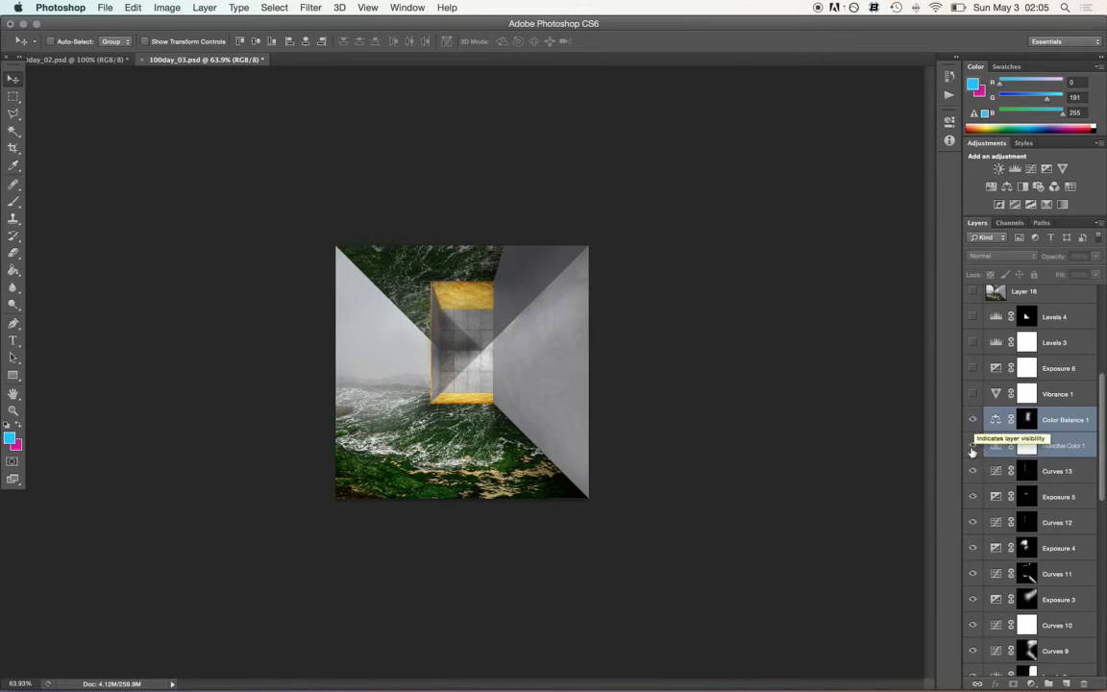
Step: Show Selective Color 1 again, along with Vibrance 1, Exposure 6, Levels 3 and Levels 4
drag(973, 445, 973, 375)
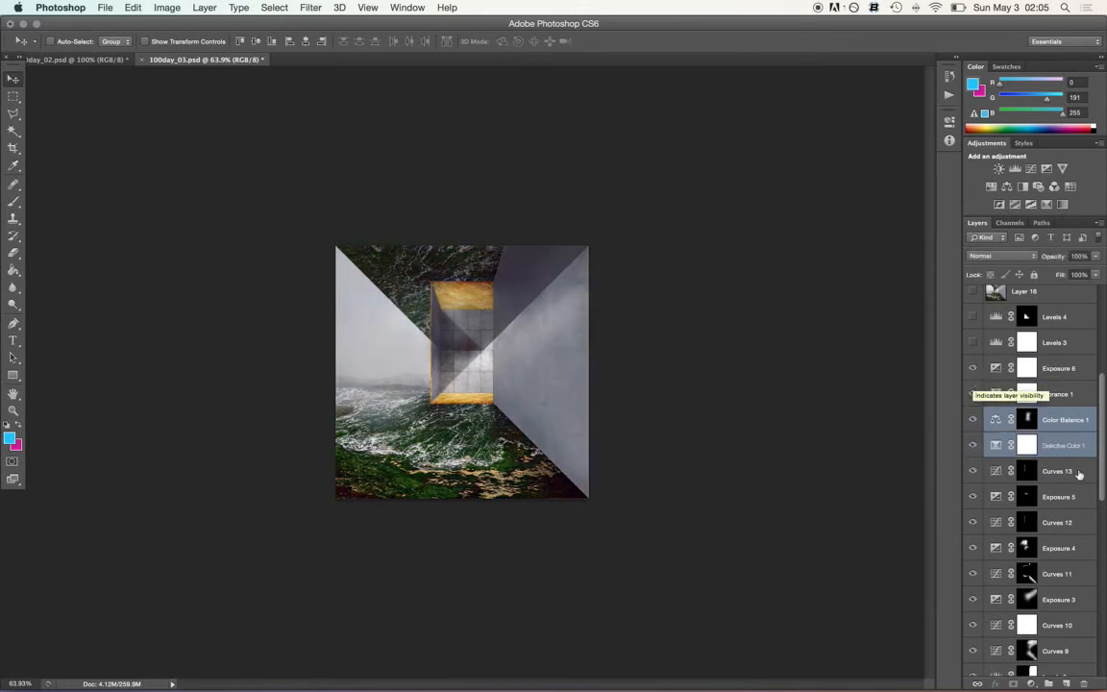
scroll(1079, 474, up, 4)
drag(972, 445, 973, 418)
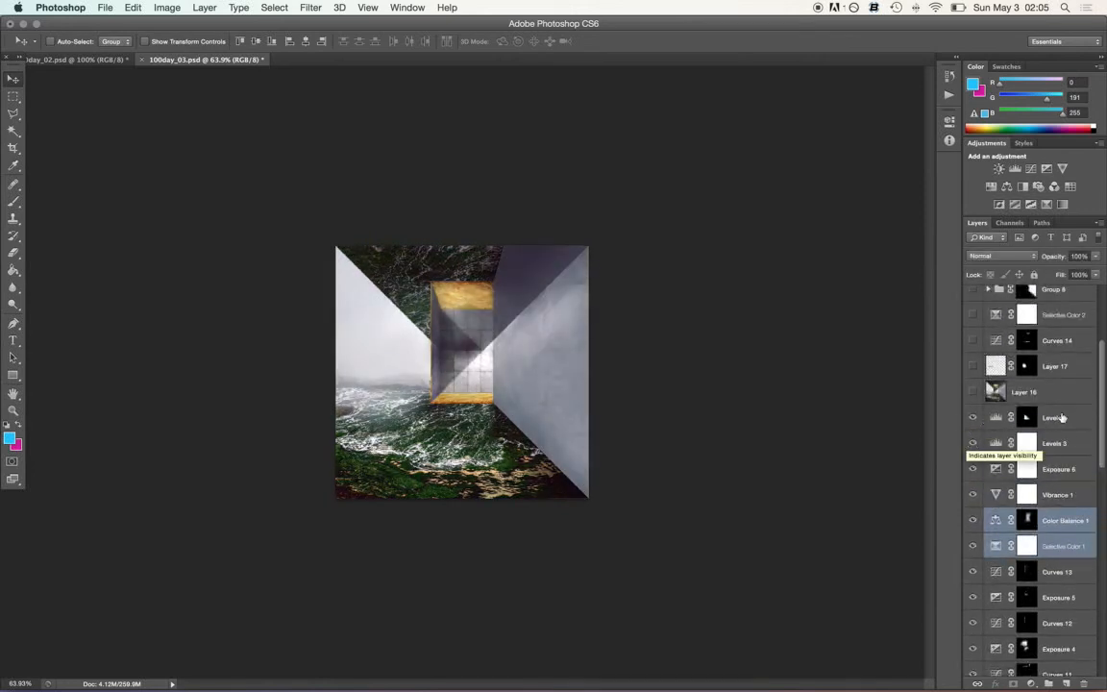
Step: Show Layer 16, Layer 17, Curves 14 and Selective Color 2
scroll(1034, 434, up, 2)
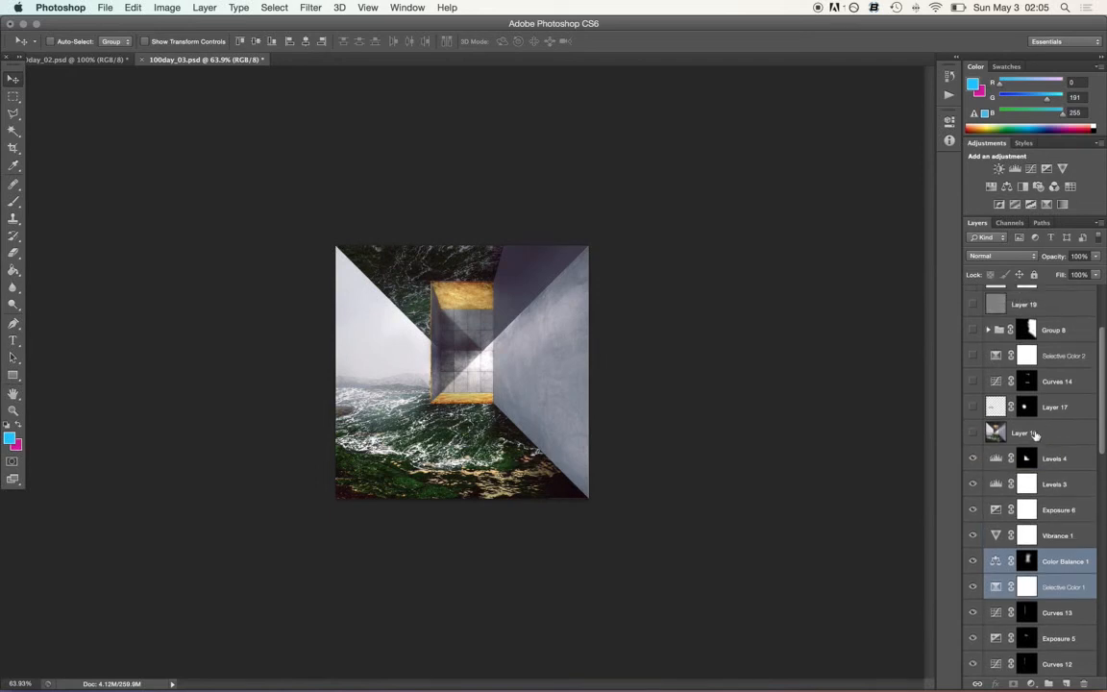
click(973, 407)
scroll(1095, 471, up, 5)
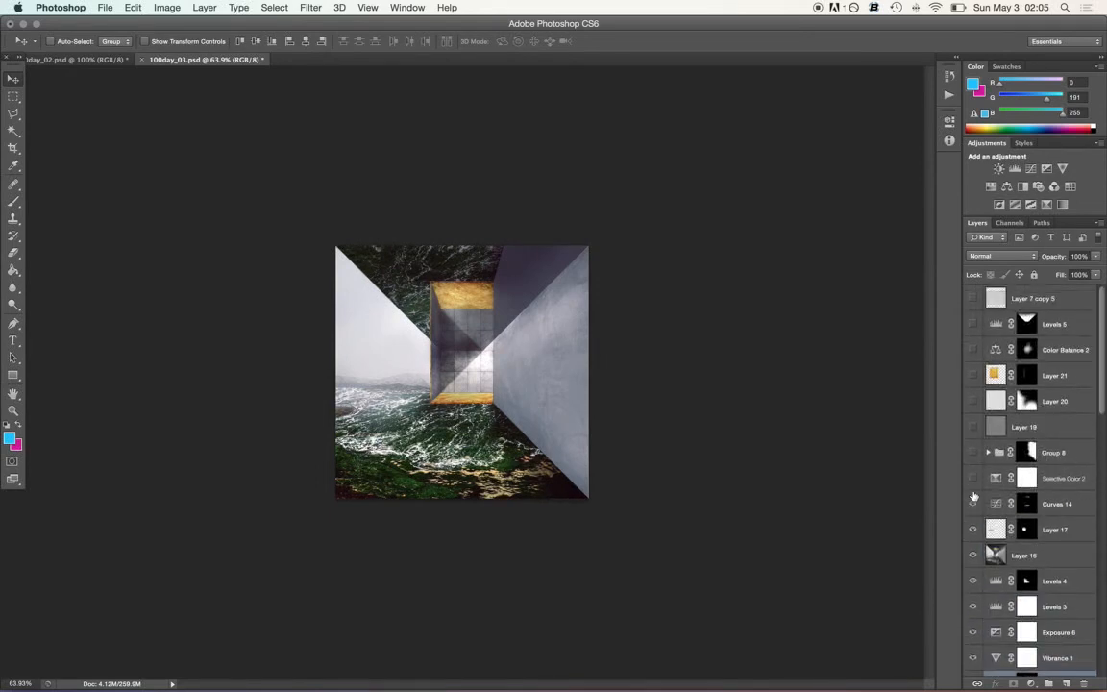
drag(973, 501, 972, 484)
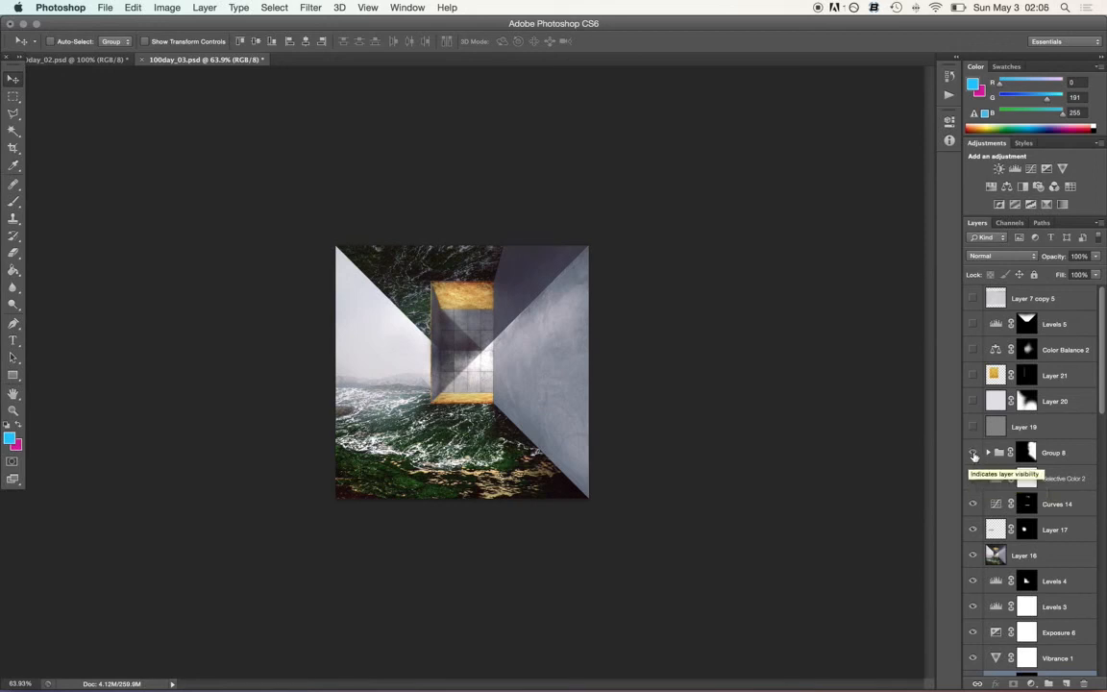
Step: Show Group 8, Layer 19, Layer 20, Layer 21, Color Balance 2 and Levels 5
drag(974, 456, 979, 383)
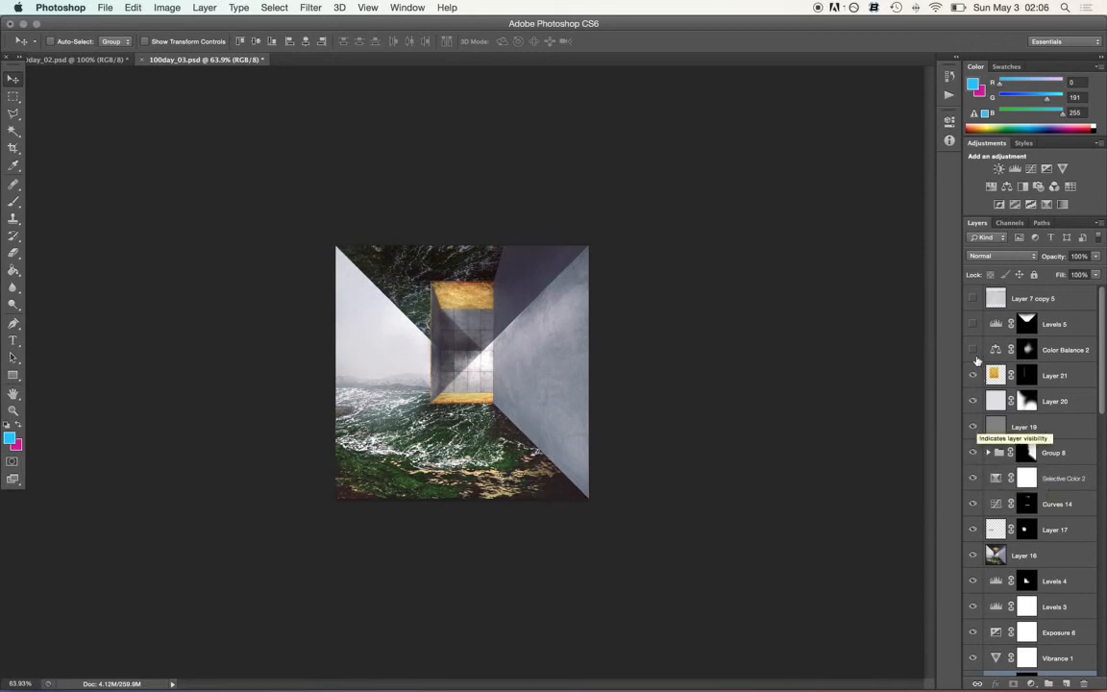
click(976, 352)
click(973, 324)
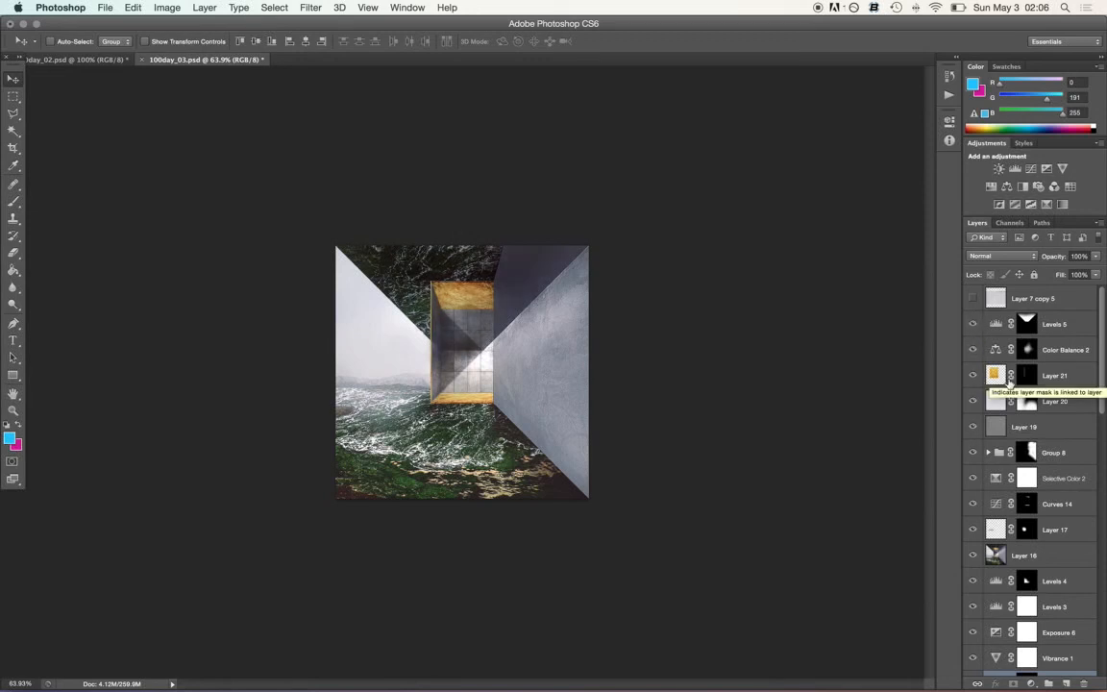